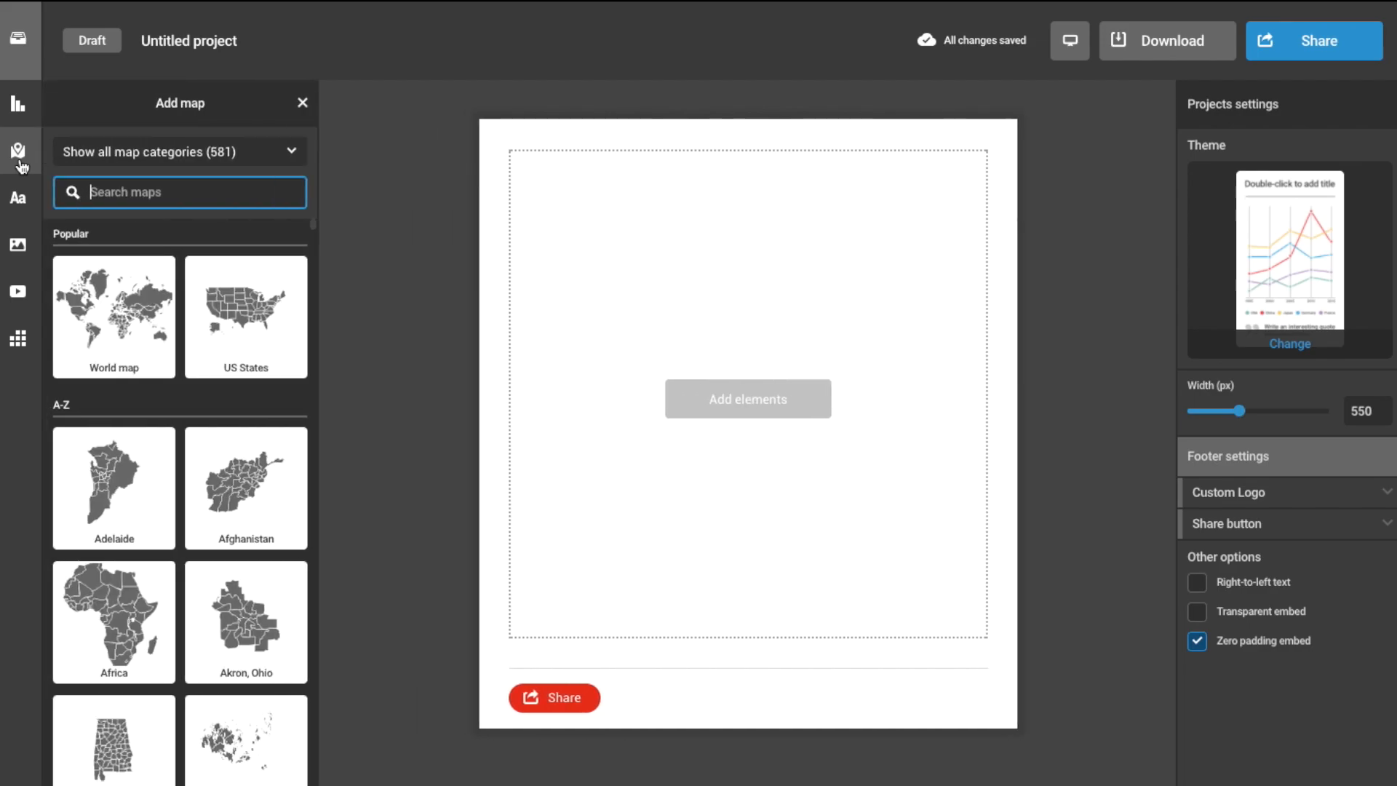
# Step: Search the map library for "canada" and insert the Canada map into the project
pyautogui.write('canada')
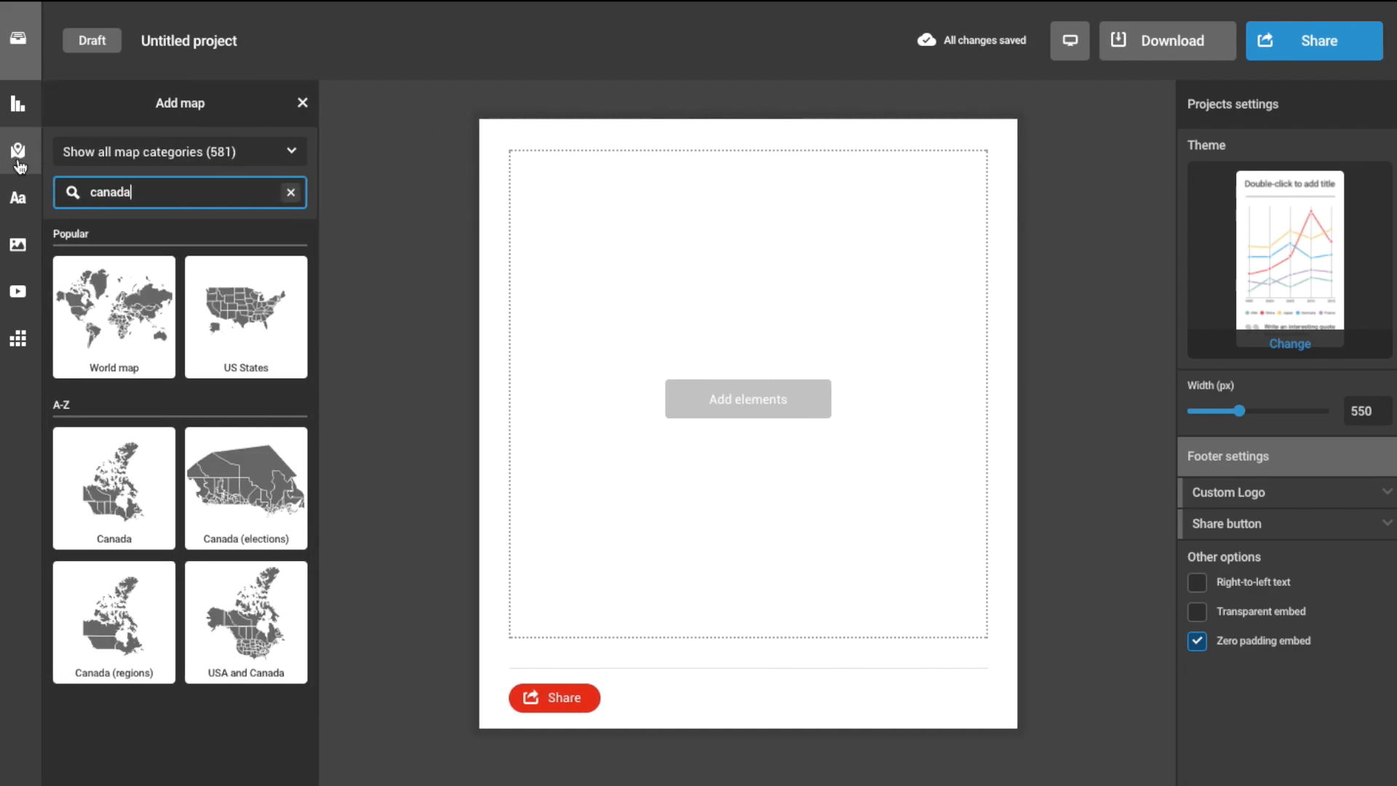
pyautogui.click(120, 489)
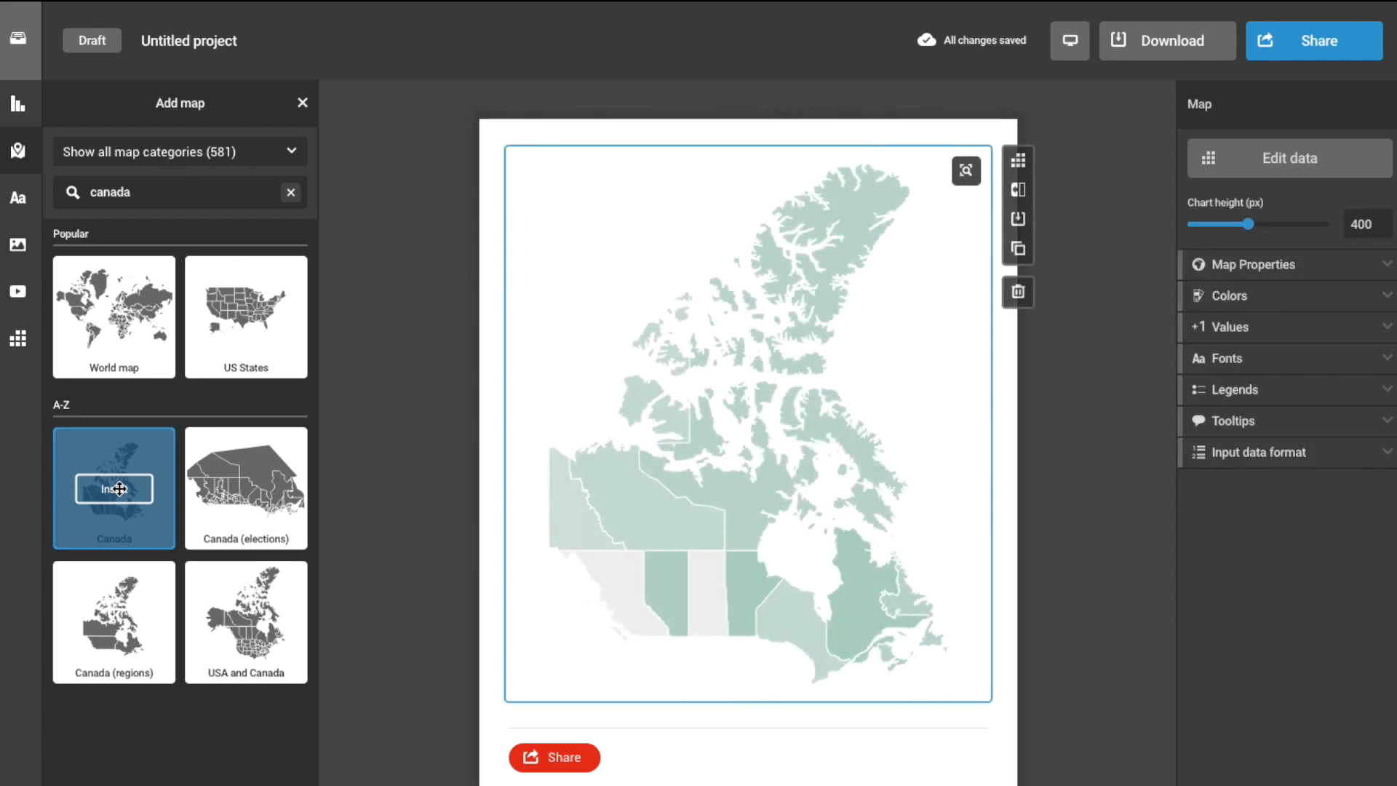
# Step: Change the map type to Markers map in the map properties
pyautogui.click(1323, 270)
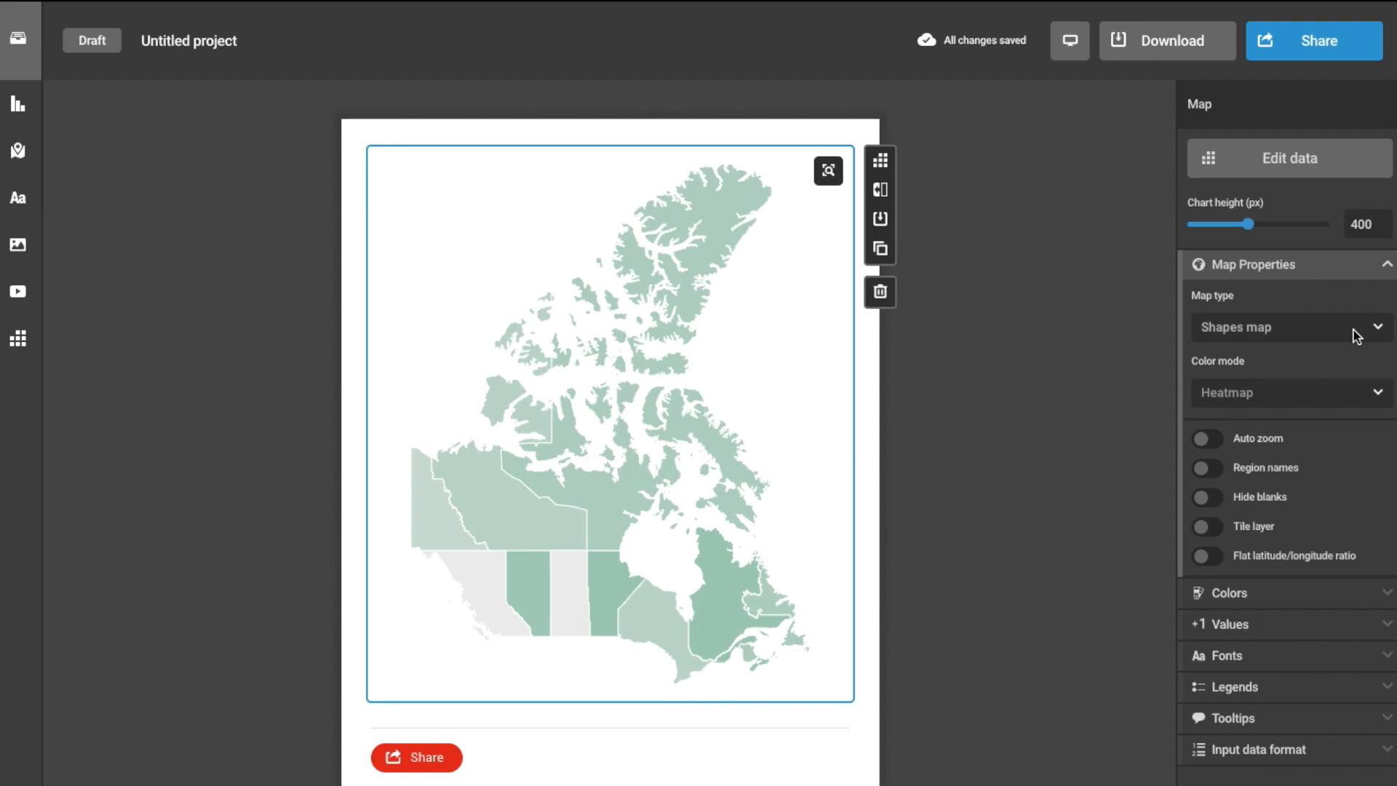
pyautogui.click(1379, 329)
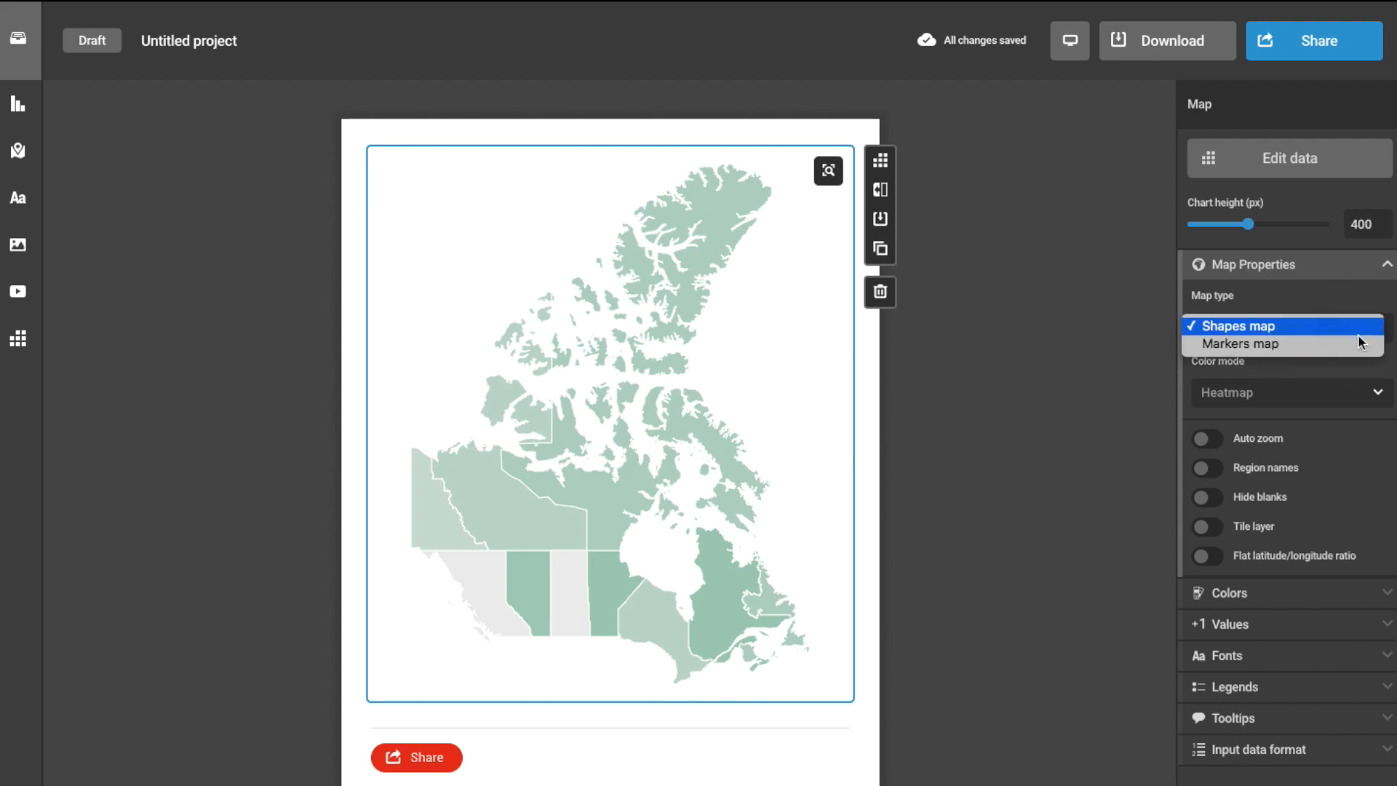
pyautogui.click(1360, 347)
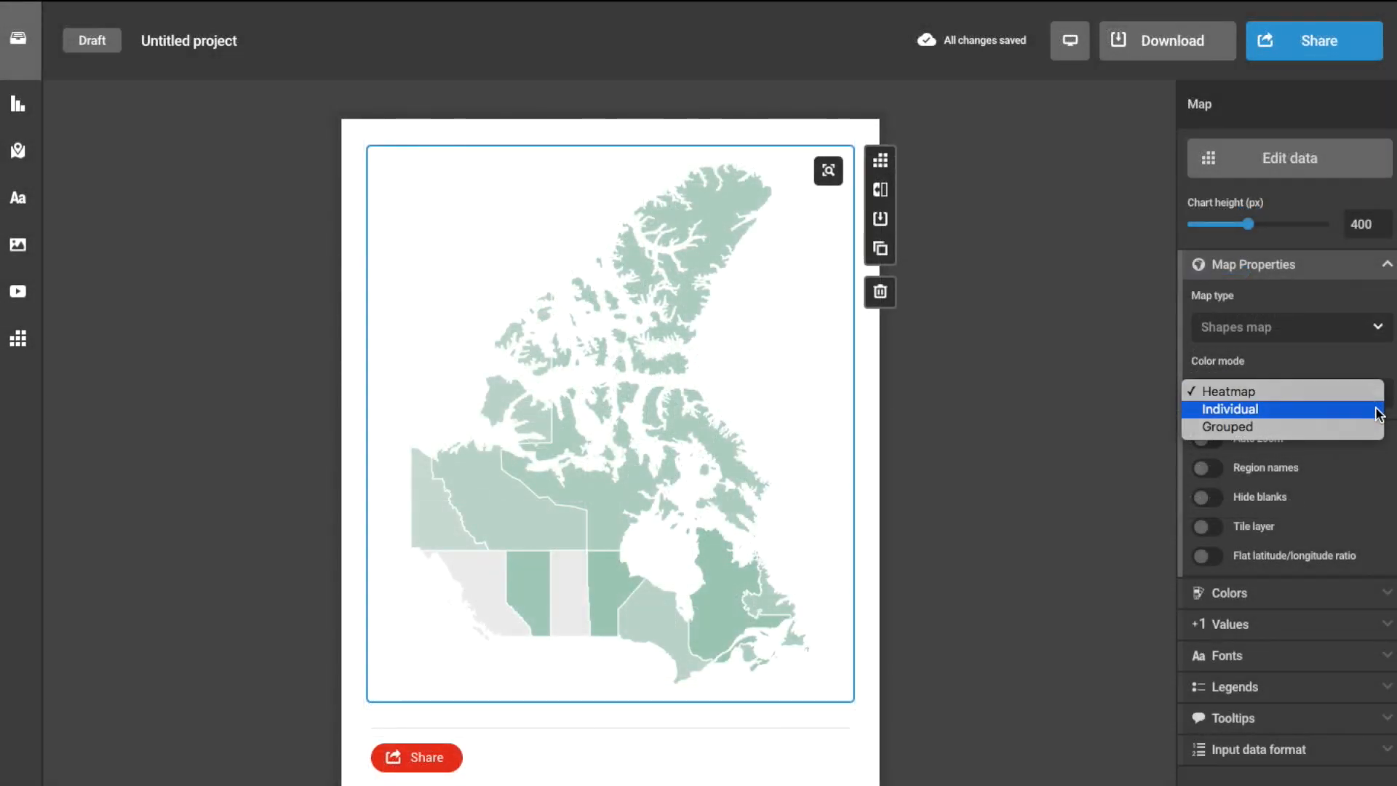
# Step: Try the Individual and Grouped color modes on the Canada map
pyautogui.click(1380, 407)
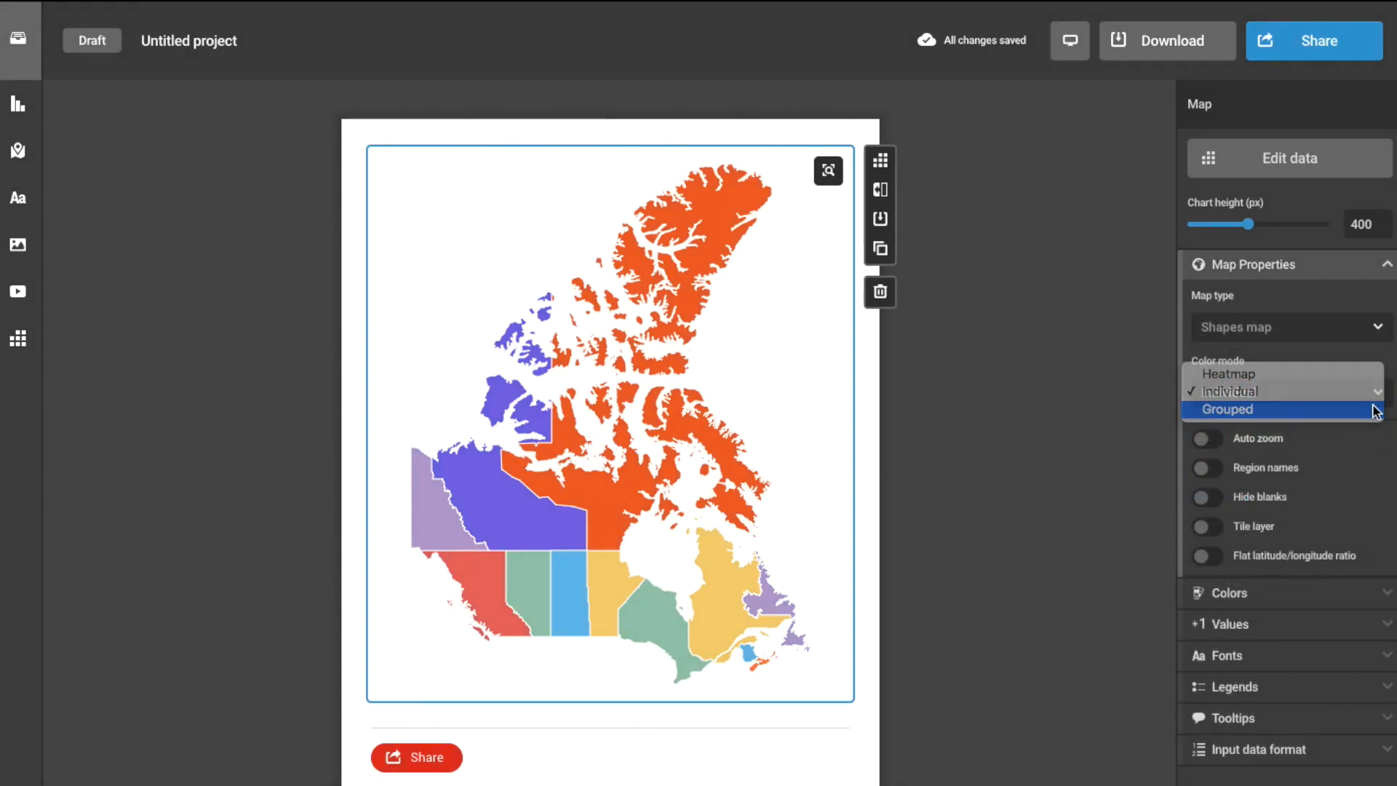
pyautogui.click(1375, 408)
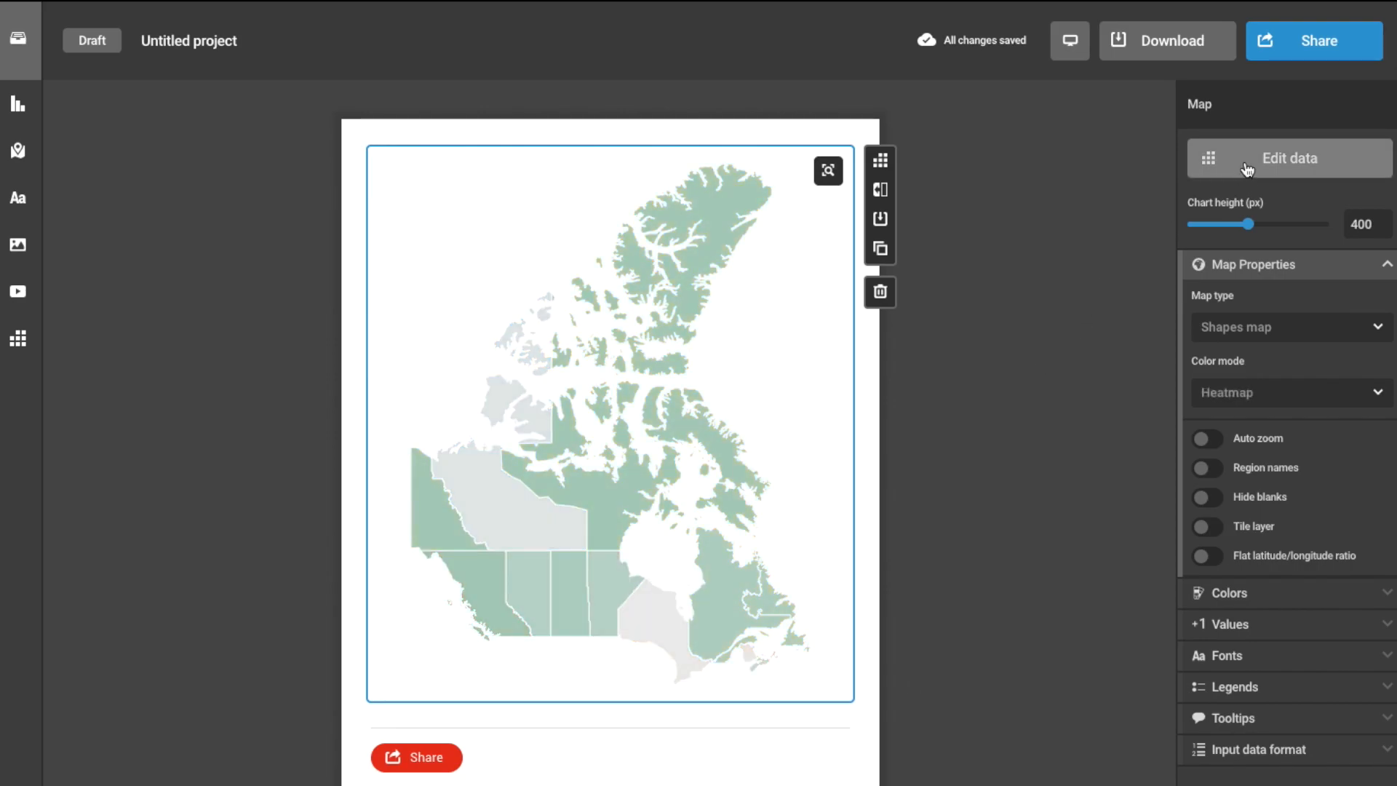
# Step: Open the map's data sheet and delete all the sample province data
pyautogui.click(1248, 170)
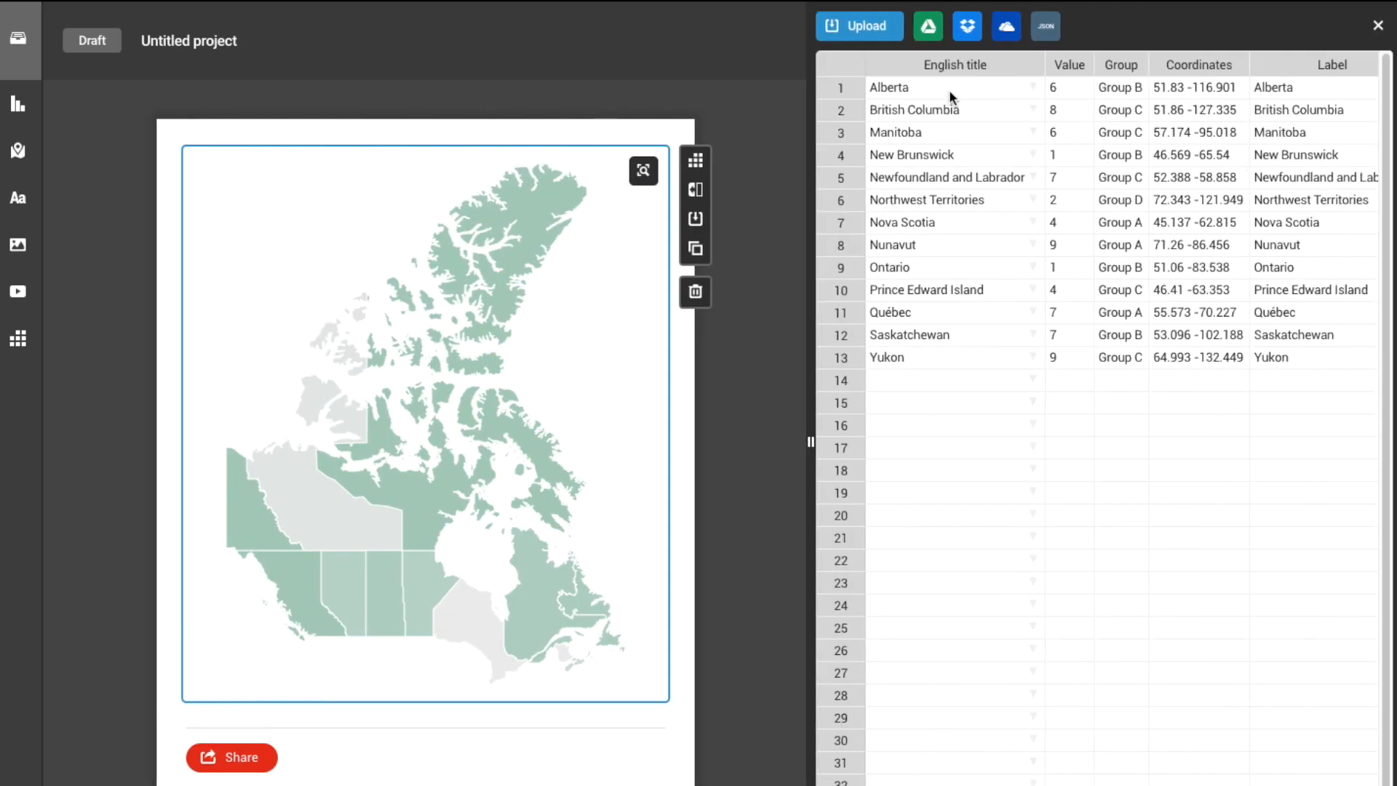
pyautogui.moveTo(946, 90); pyautogui.dragTo(1303, 349)
pyautogui.press('Delete')
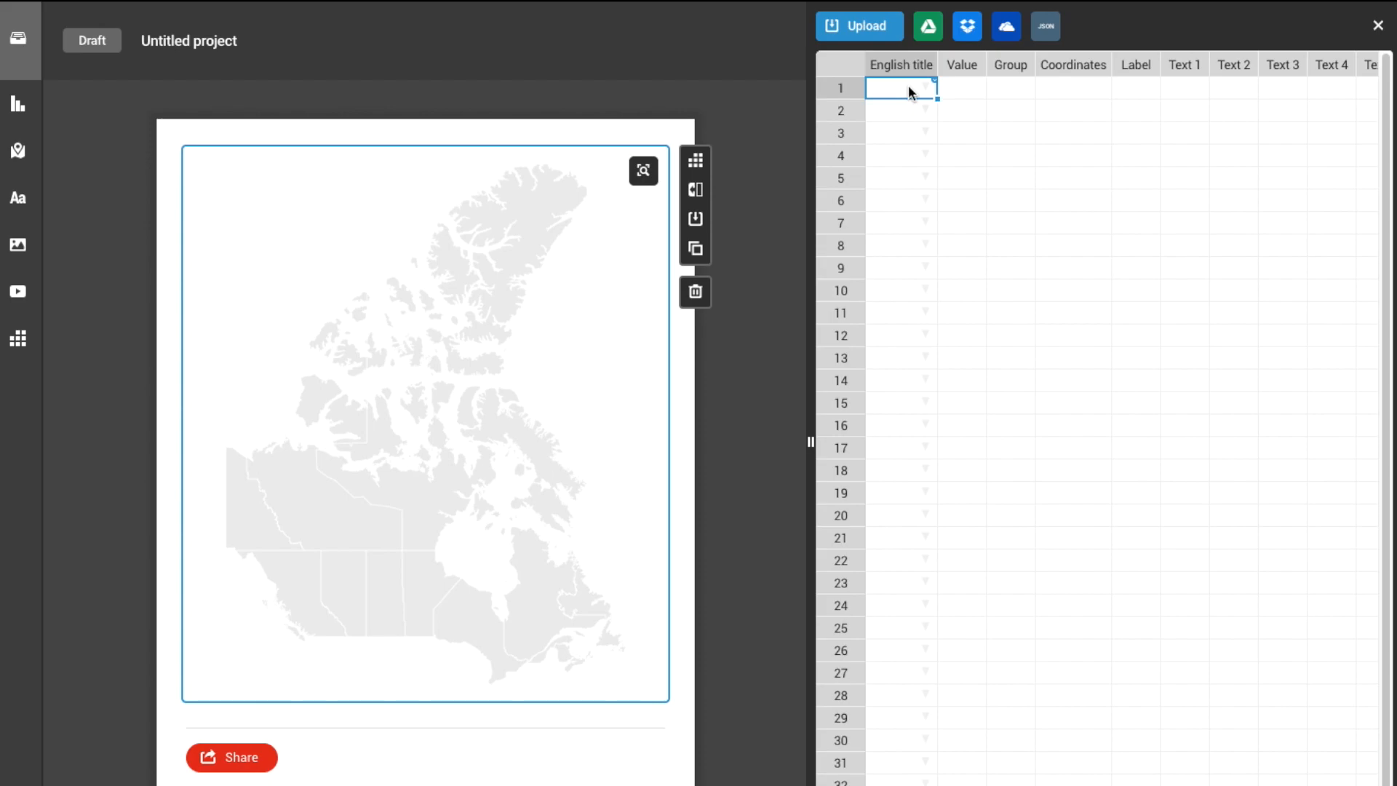
# Step: Enter Ontario as the English title in row 1 using the suggested region name
pyautogui.write('ontario')
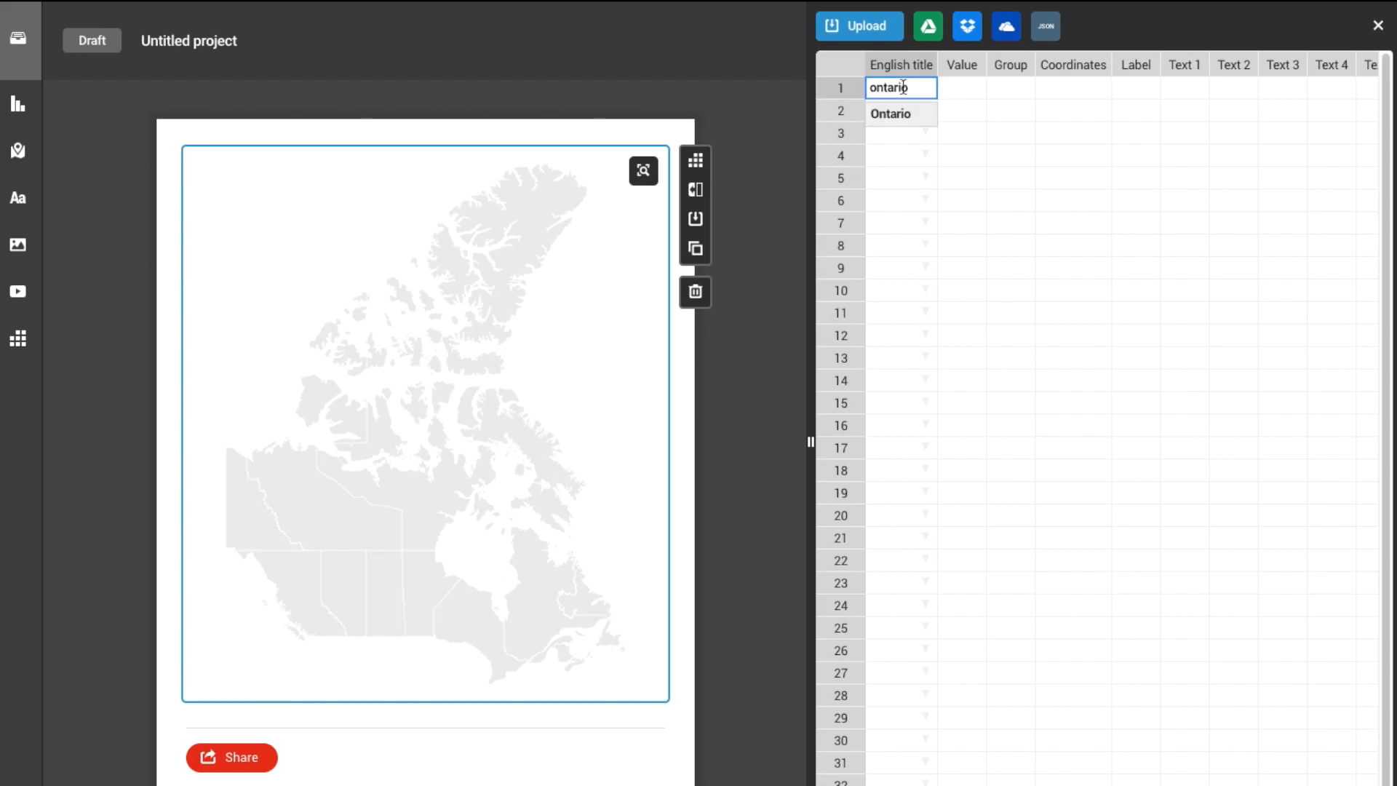
pyautogui.click(910, 109)
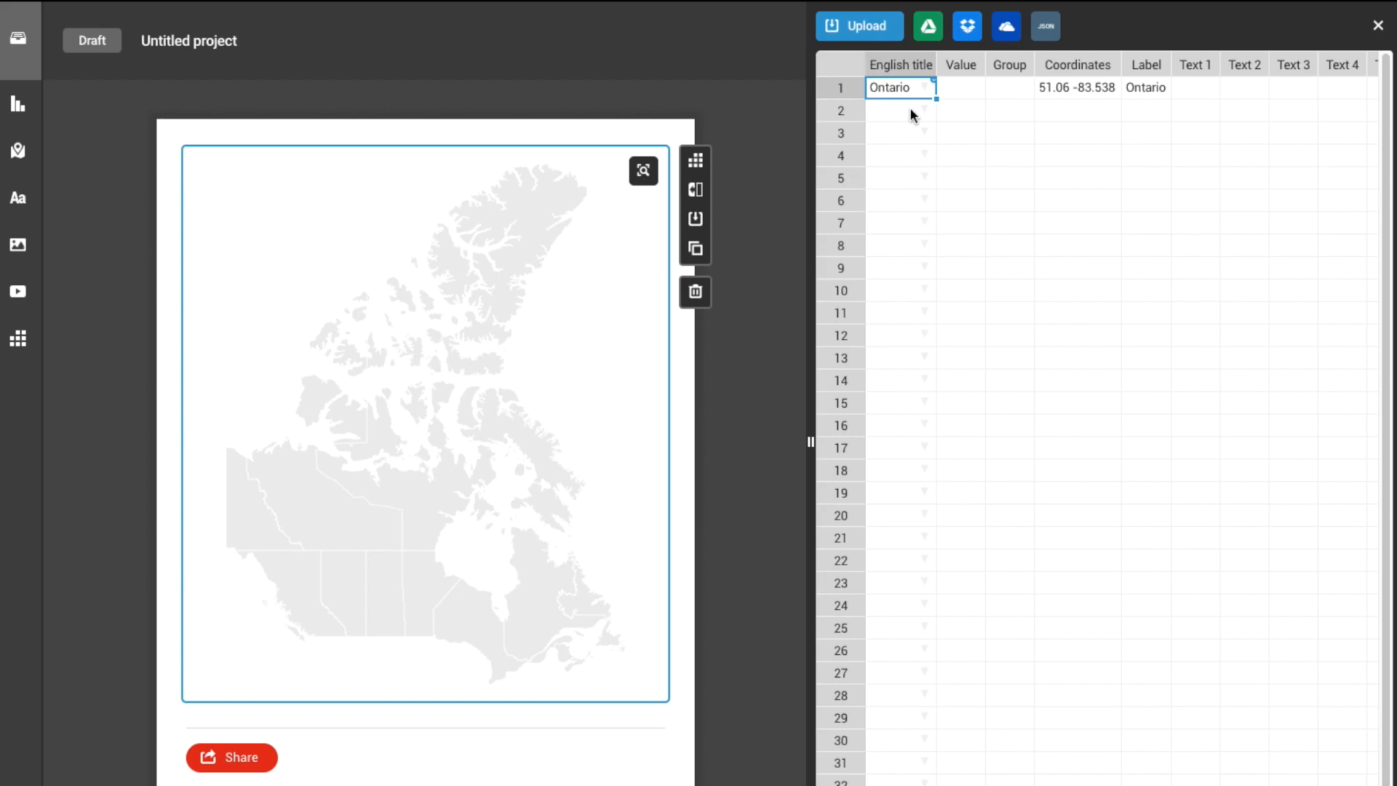
pyautogui.click(910, 111)
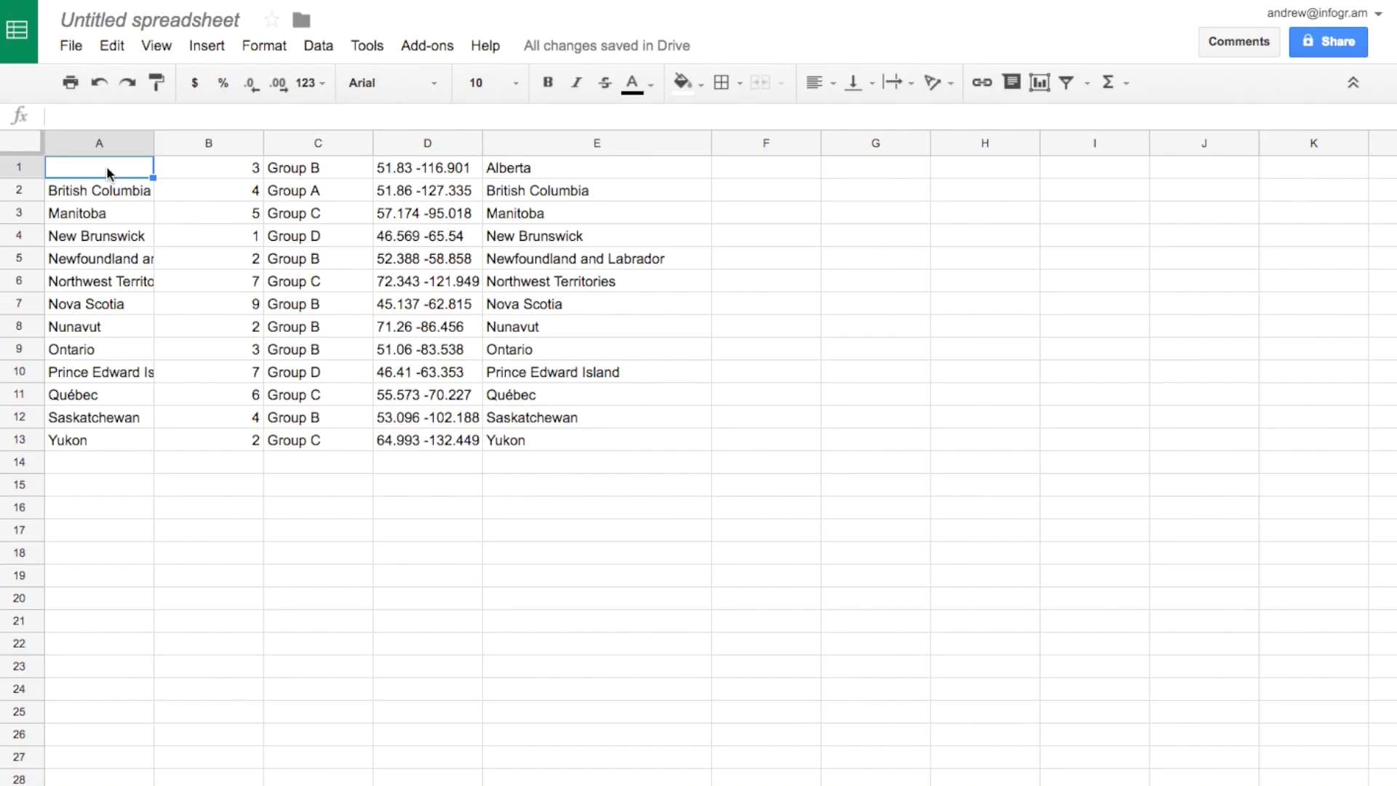
# Step: In the Google Sheets spreadsheet, enter Alberta as the province name in cell A1
pyautogui.write('Alberta')
pyautogui.press('Tab')
pyautogui.press('Tab')
pyautogui.press('Return')
pyautogui.press('BackSpace')
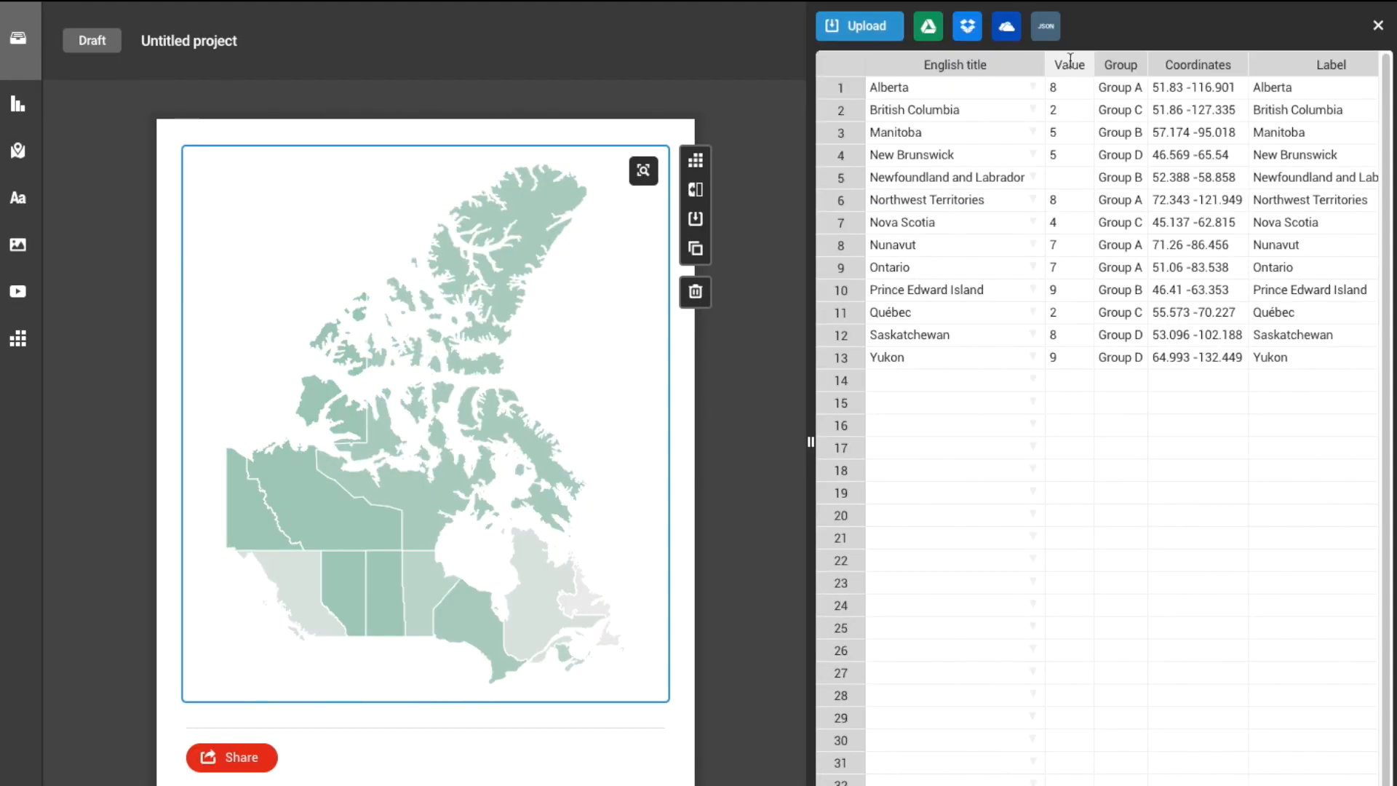
# Step: Select the Value column in the map data and set the map's legend label to "Population Density"
pyautogui.click(1070, 60)
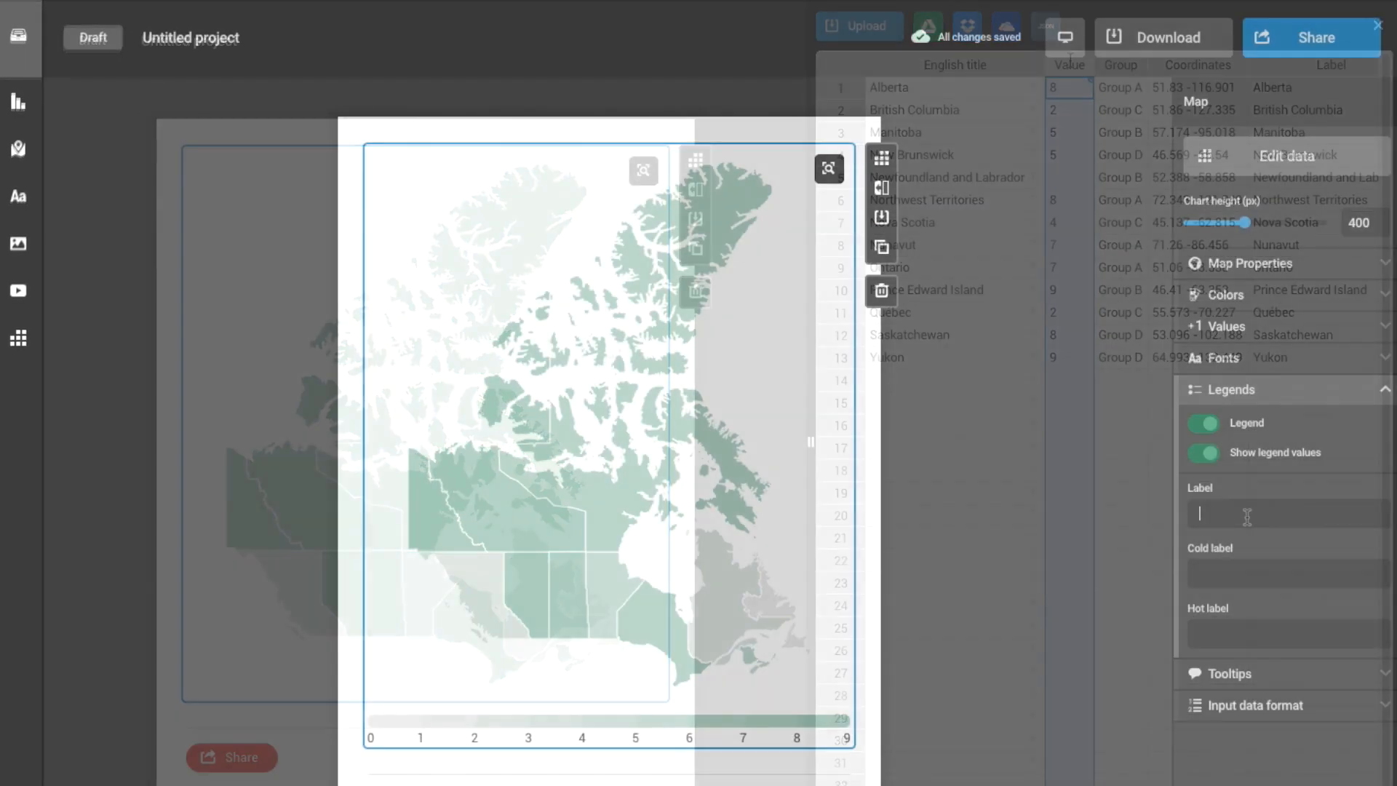
pyautogui.write('Population Densit')
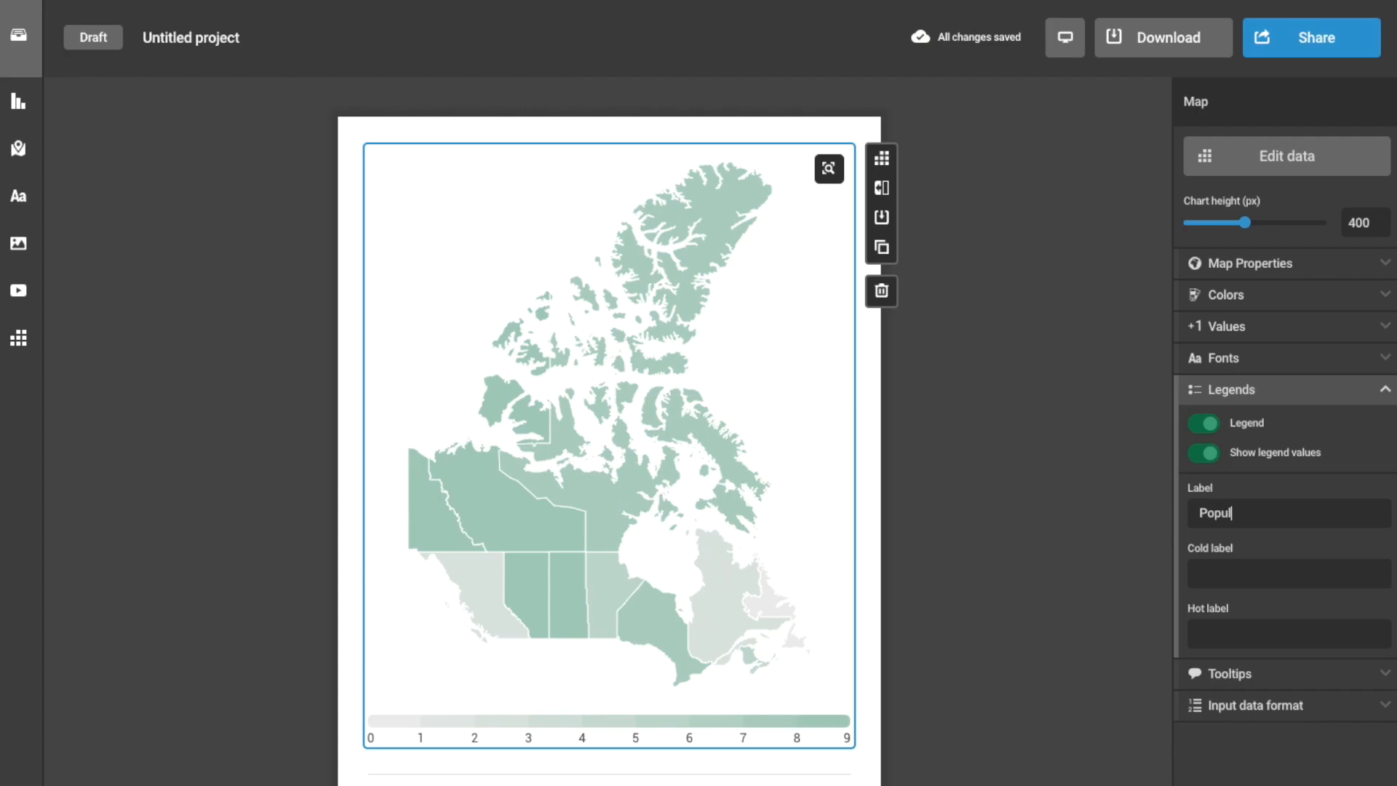
pyautogui.write('y')
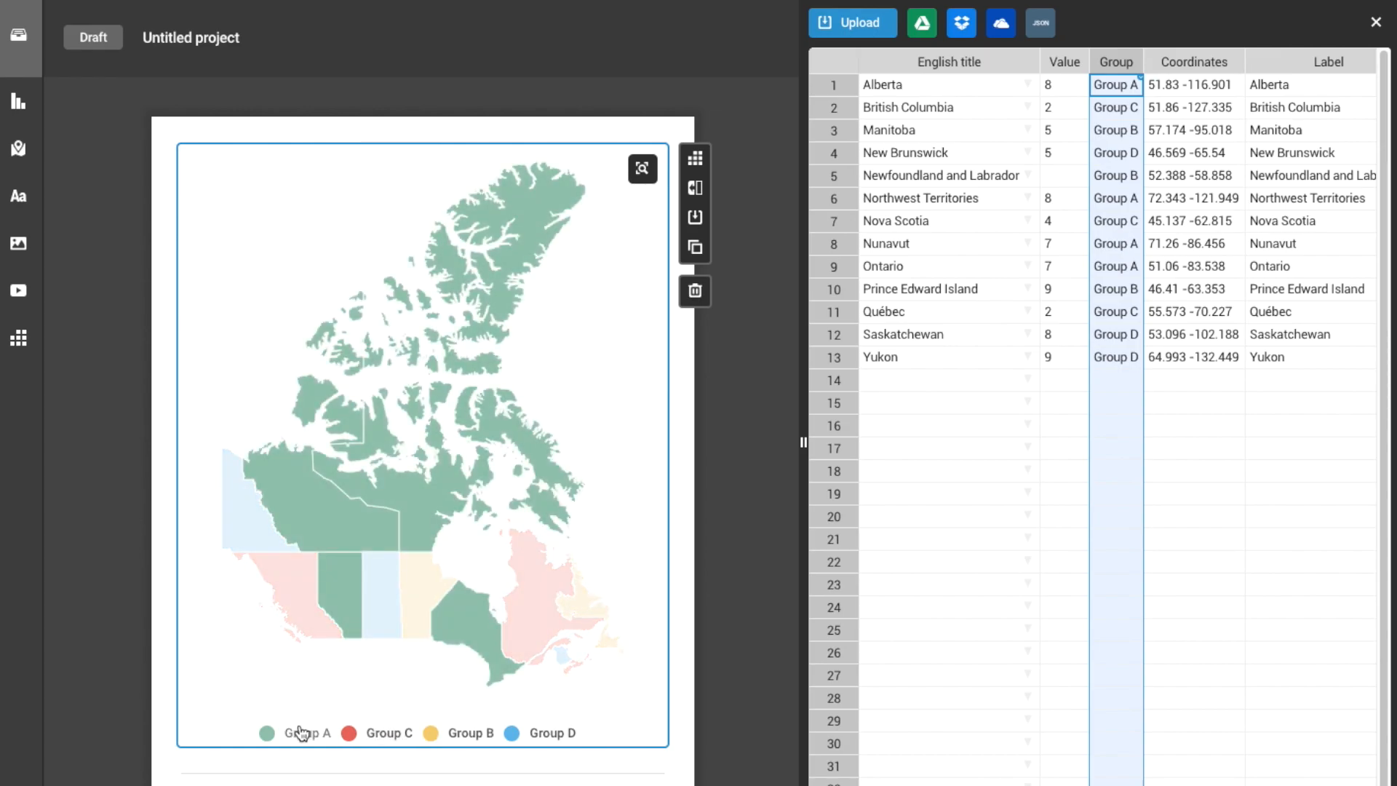
# Step: Enter "Prairie province with an area of 660,000 square kilometres" as Alberta's Text 1 description
pyautogui.write('Prairie province with an area of 660,000 square kilometres')
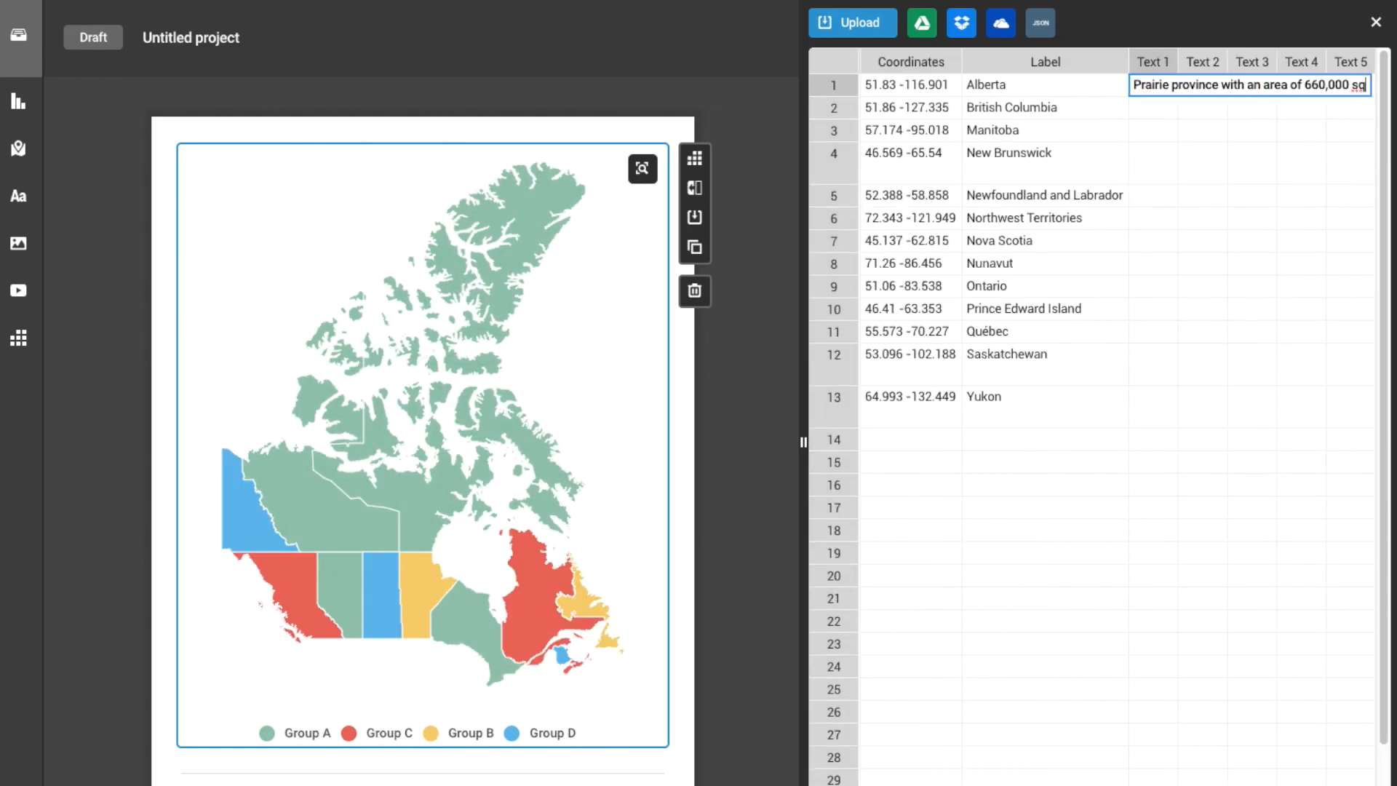
pyautogui.press('Return')
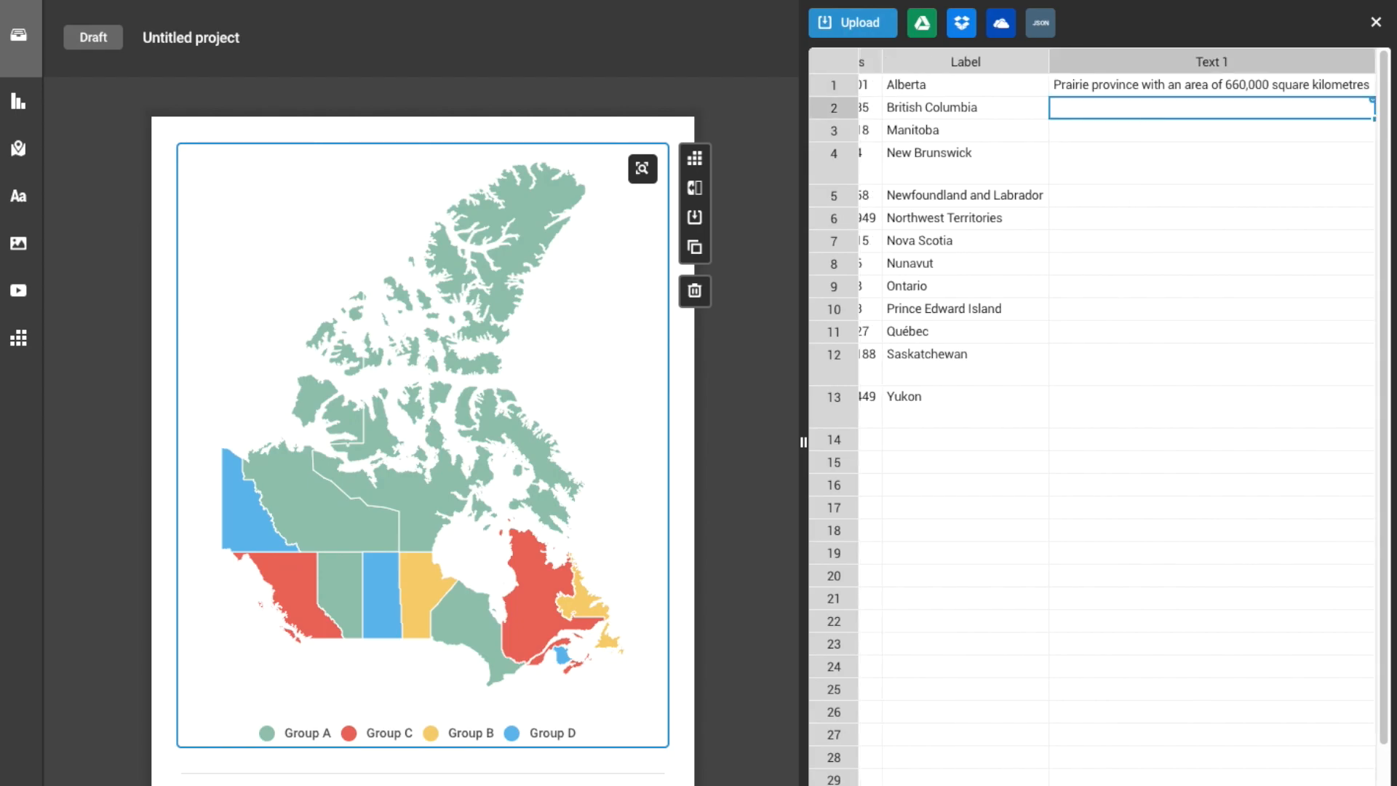
# Step: Enter "The westernmost province of Canada with a population of over" as British Columbia's Text 1 description, and check a province's tooltip in the preview
pyautogui.write('The westernmost province of Canada with a population of over')
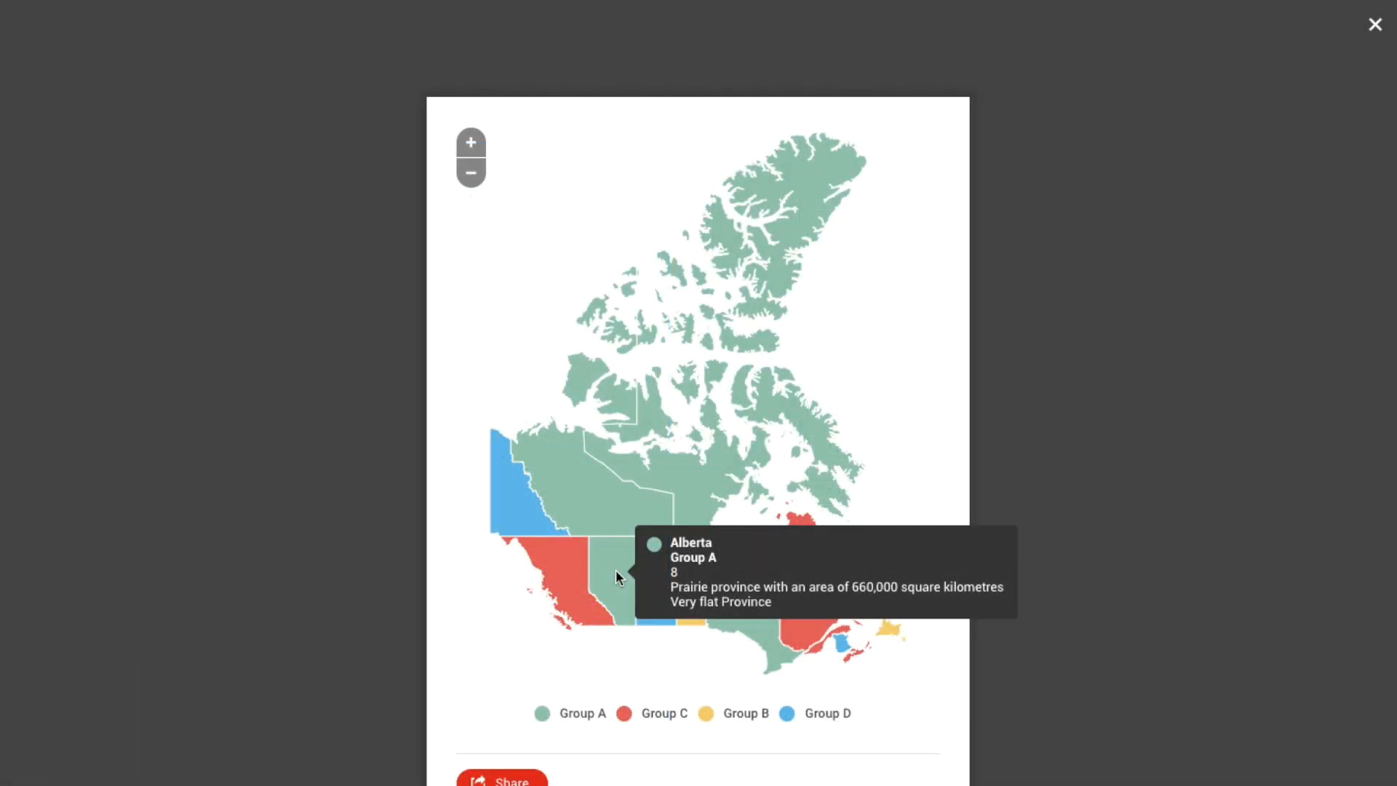
pyautogui.moveTo(570, 569)
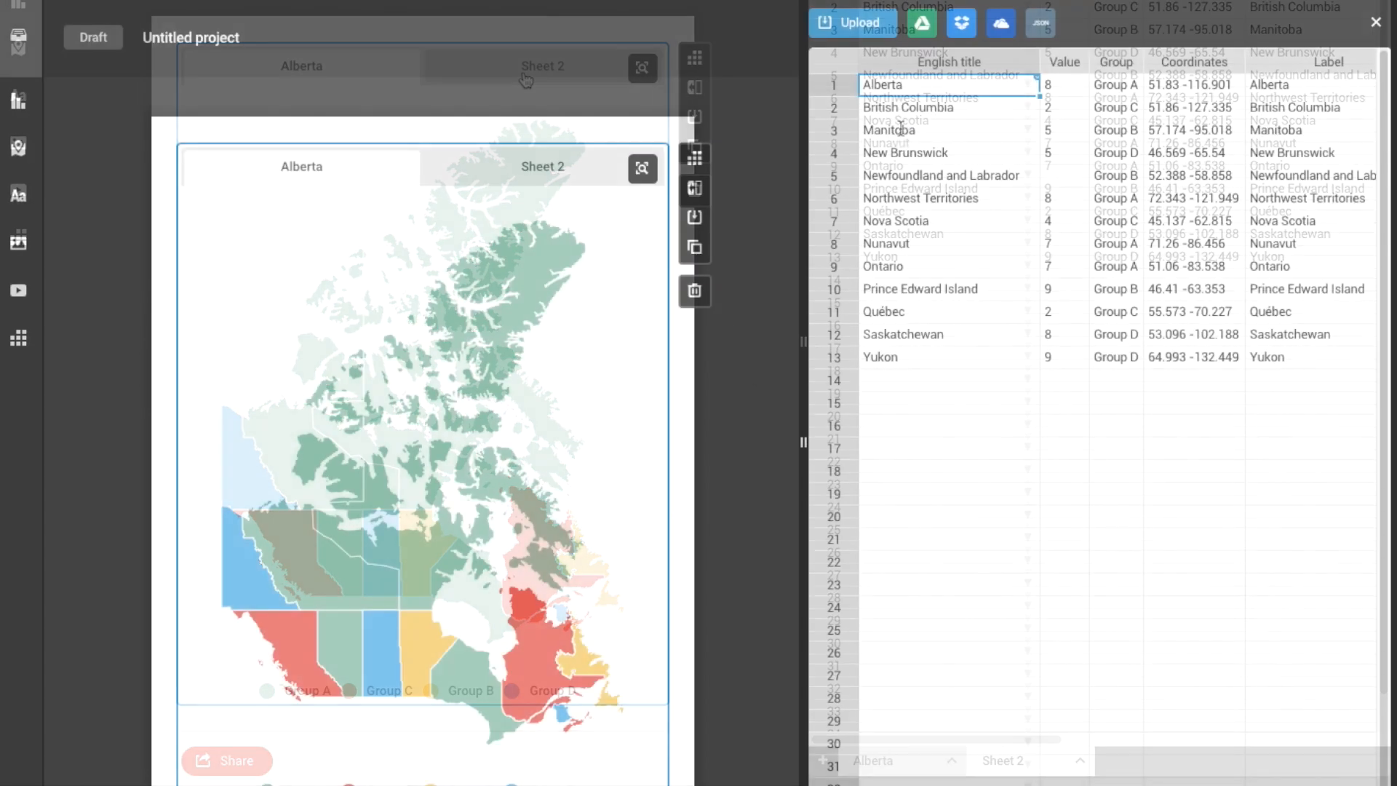
# Step: Clear the data of rows 2 to 13 so only Alberta remains, and compare the Alberta and Sheet 2 map tabs
pyautogui.moveTo(902, 6); pyautogui.dragTo(1310, 254)
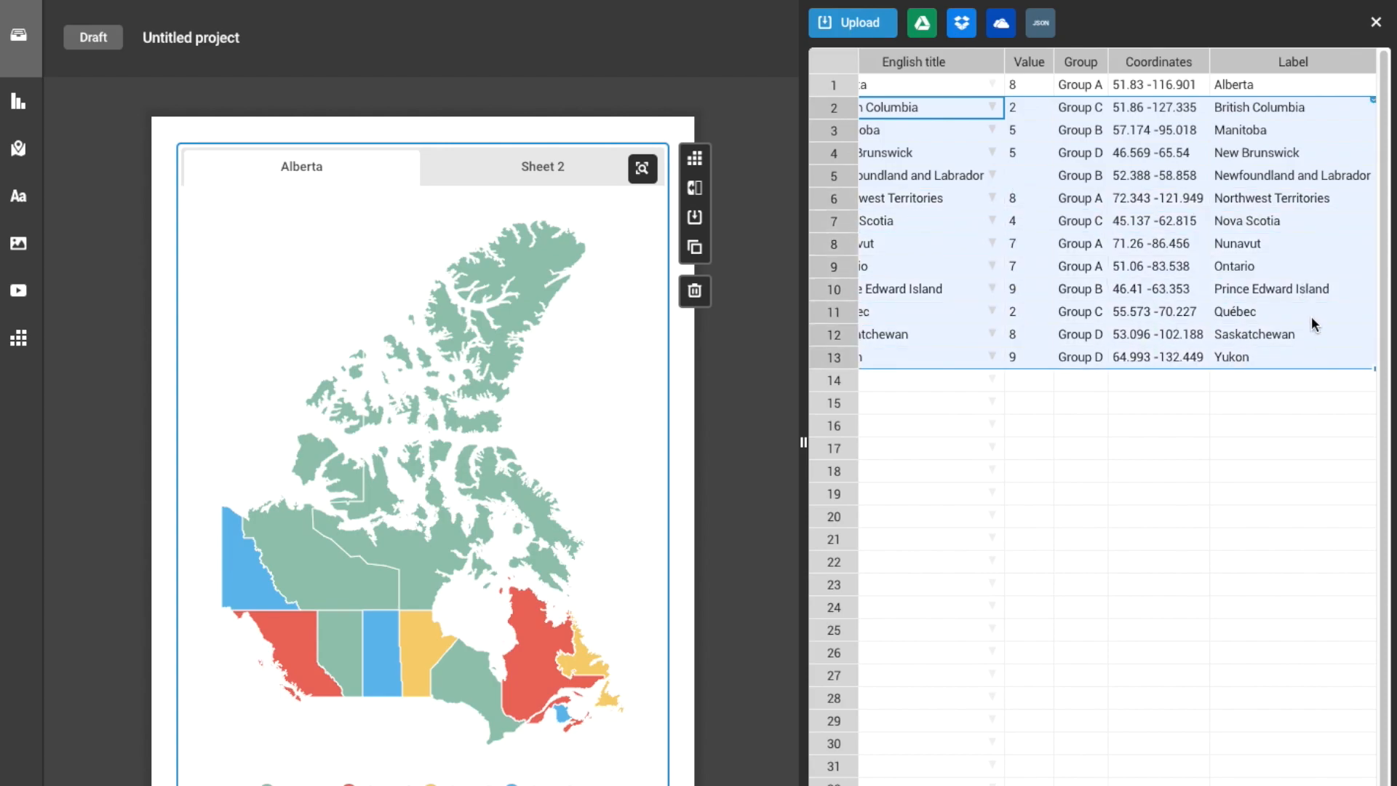
pyautogui.press('Delete')
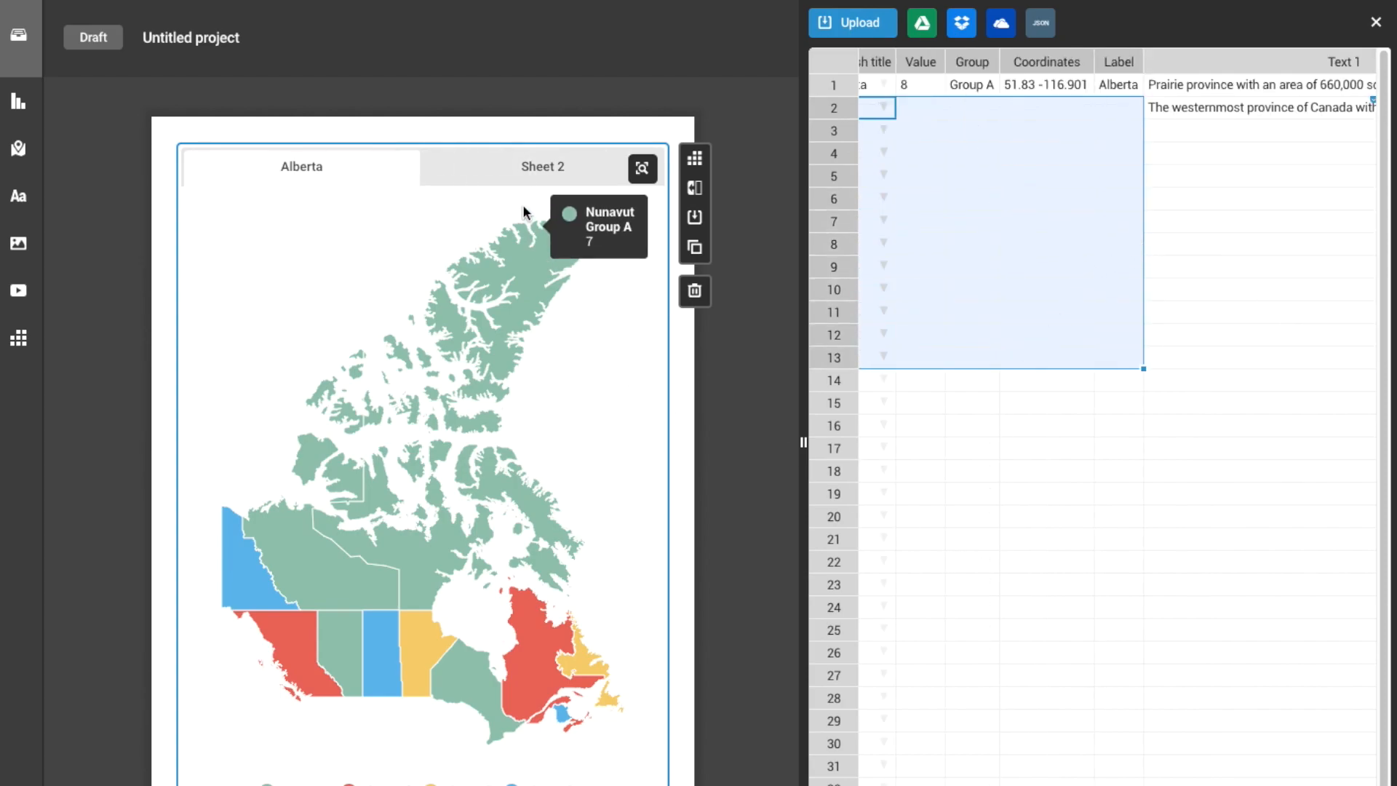
pyautogui.click(517, 170)
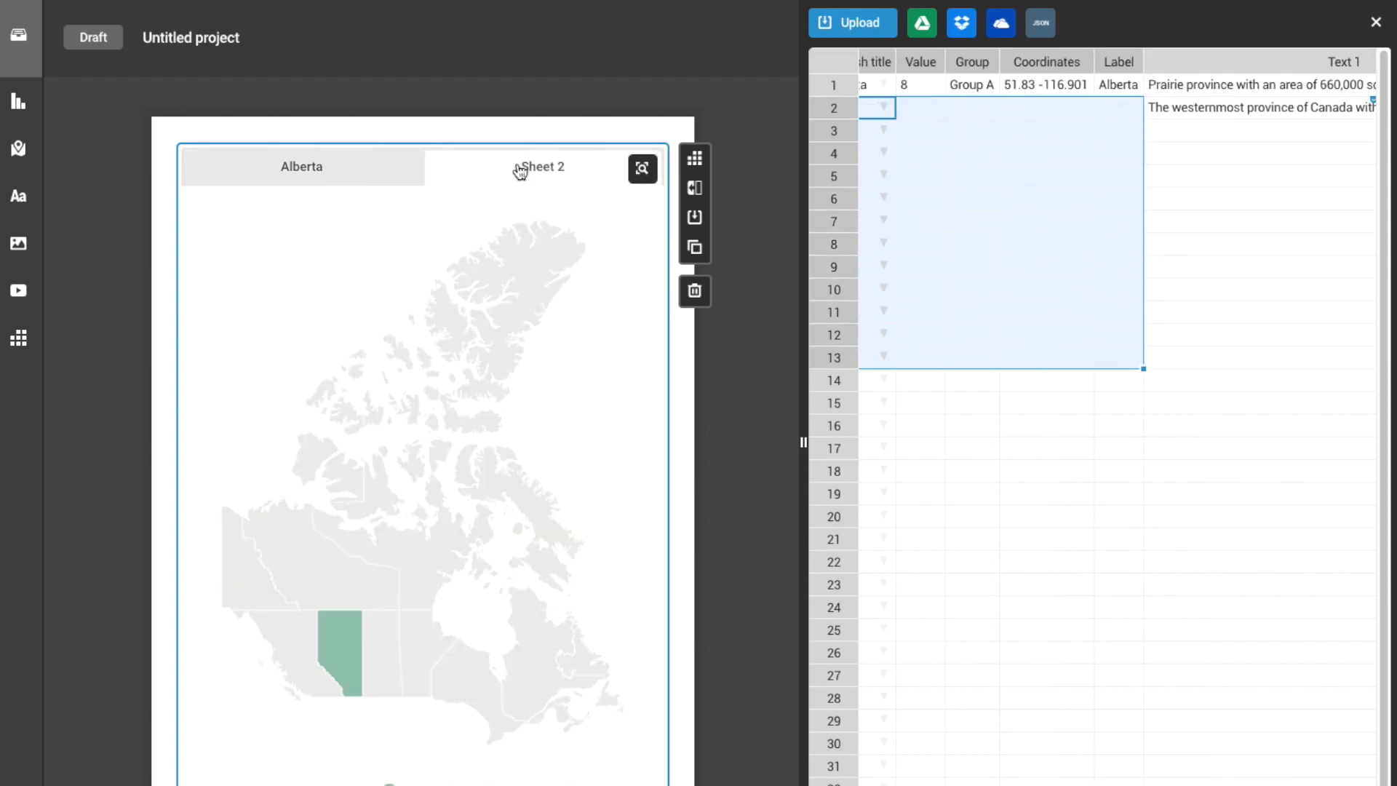
pyautogui.click(317, 173)
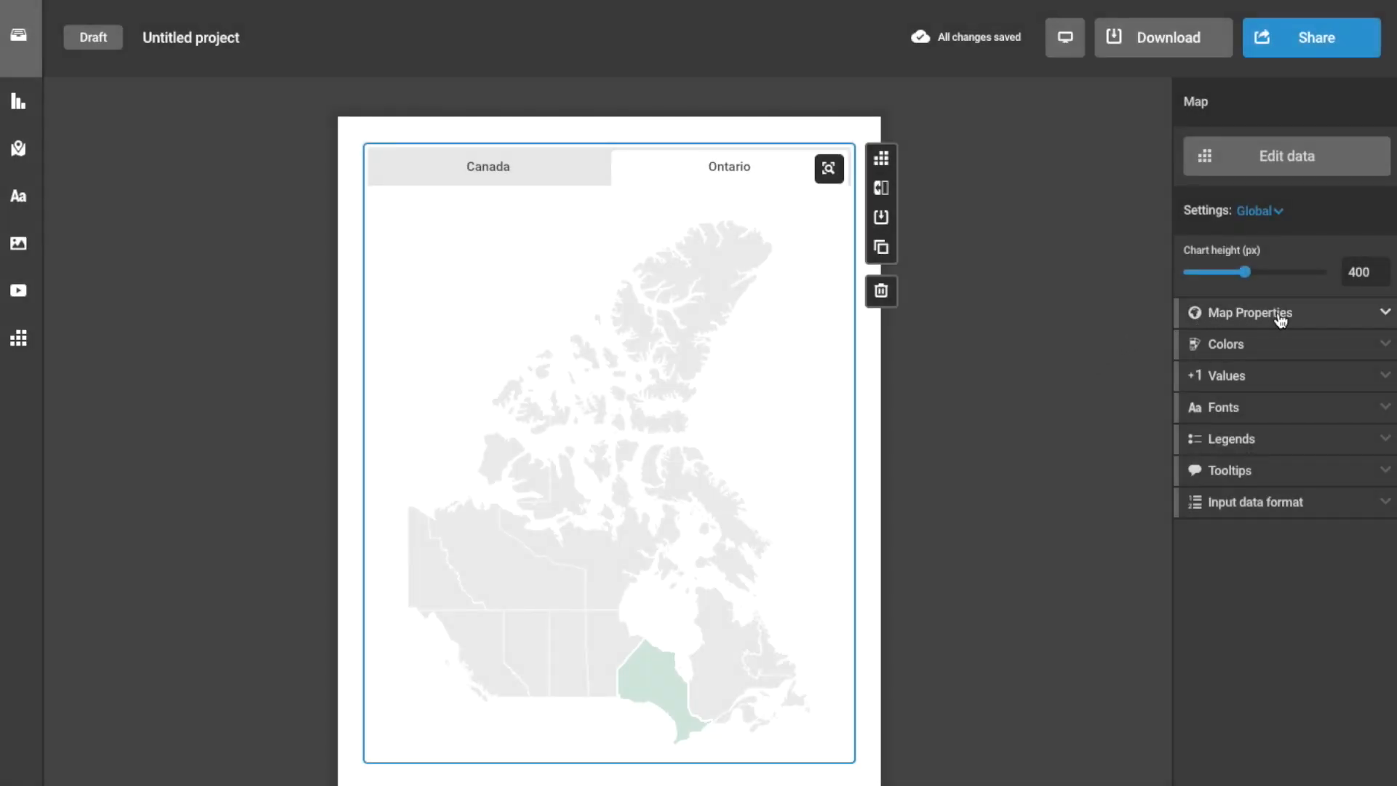
# Step: Try the Auto zoom and Hide blanks options in the map properties, switching each on and back off
pyautogui.click(1280, 318)
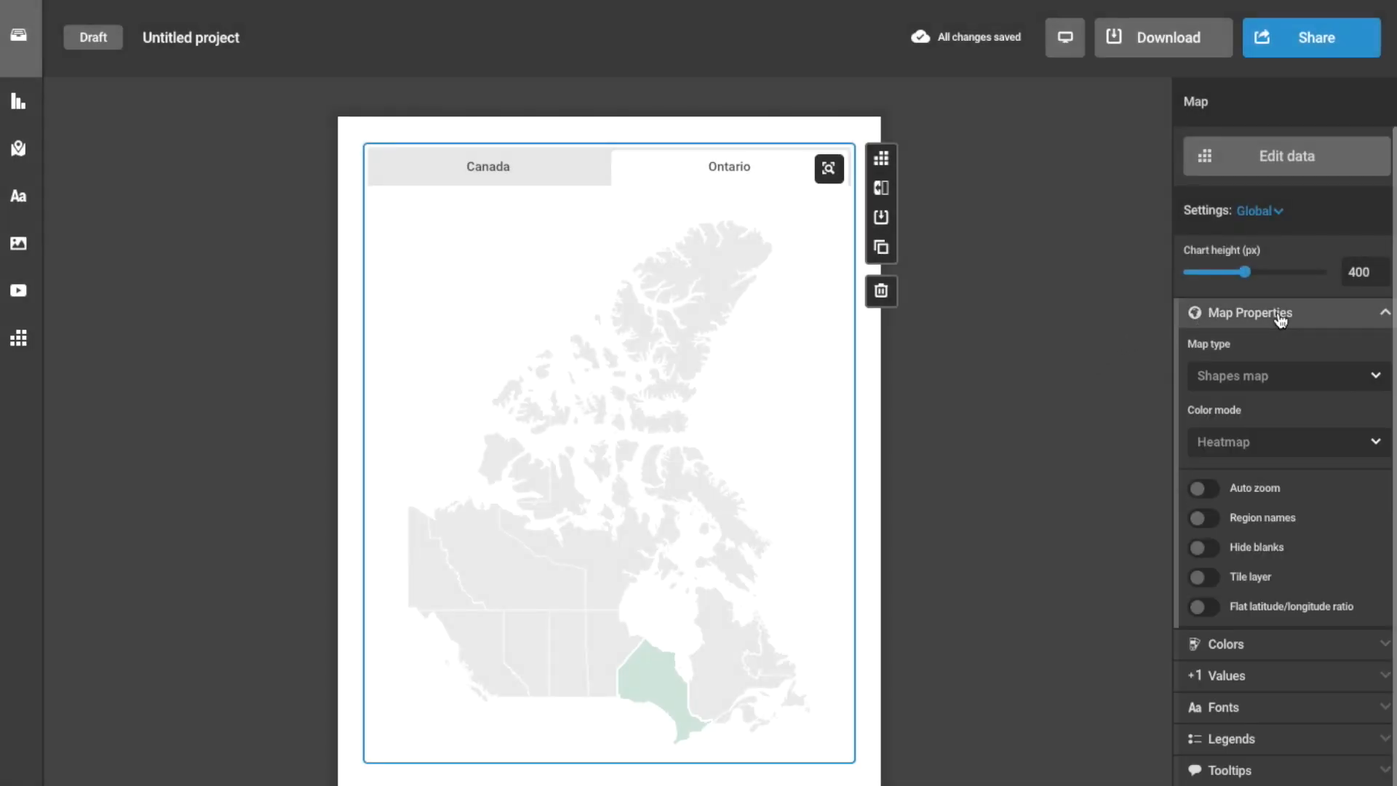
pyautogui.click(1208, 489)
pyautogui.click(1208, 489)
pyautogui.click(1208, 489)
pyautogui.click(1209, 489)
pyautogui.click(1205, 552)
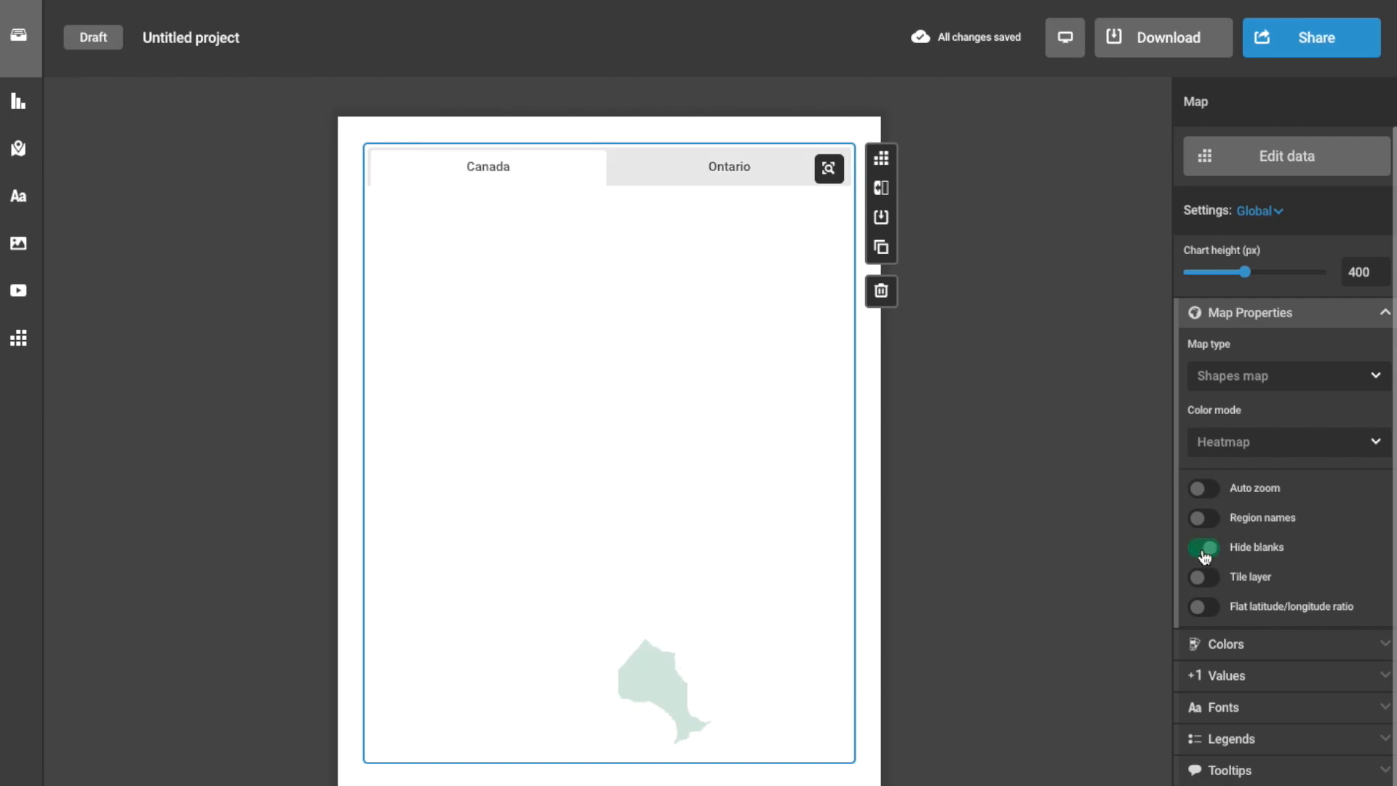
pyautogui.click(1205, 552)
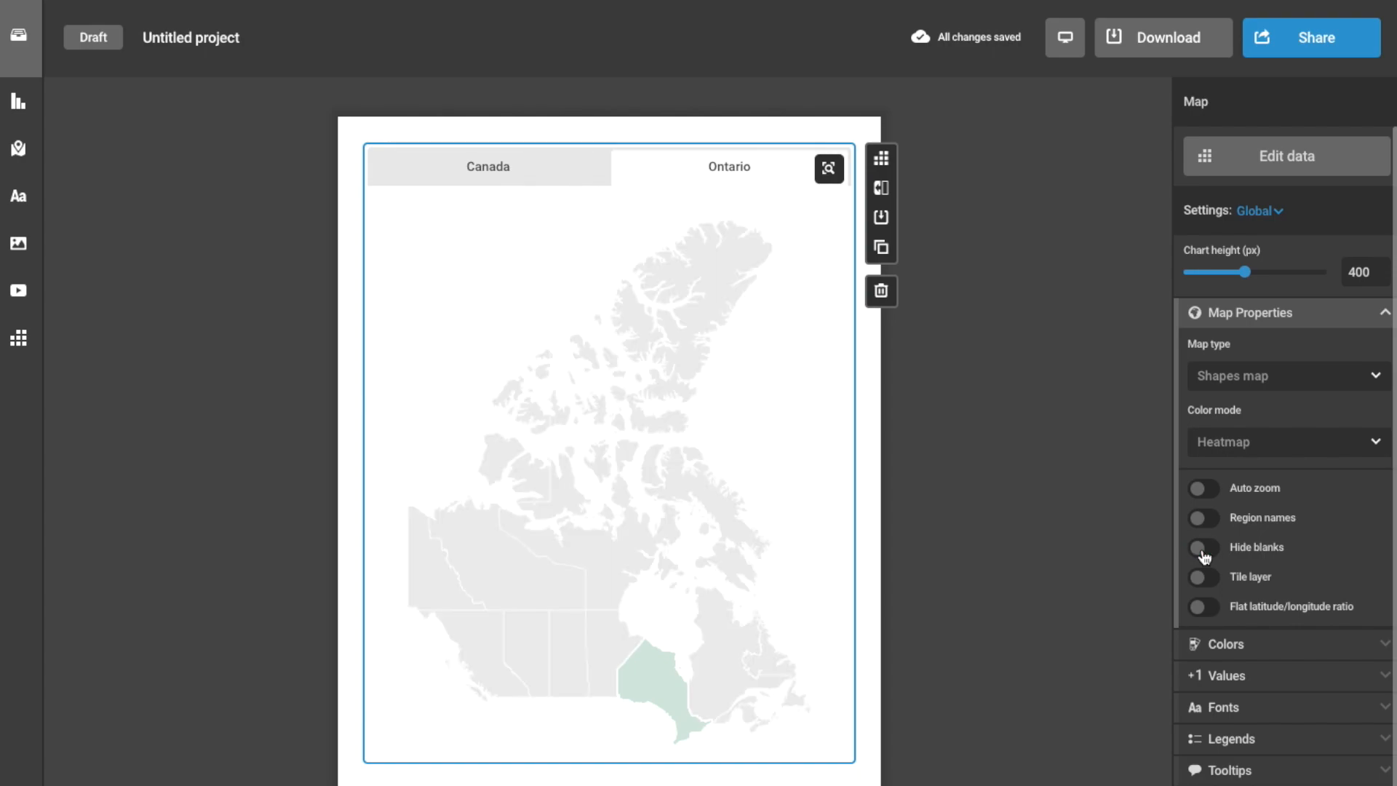
# Step: Turn on the Region names and Tile layer options for the map and toggle Auto zoom
pyautogui.click(1208, 519)
pyautogui.click(1210, 580)
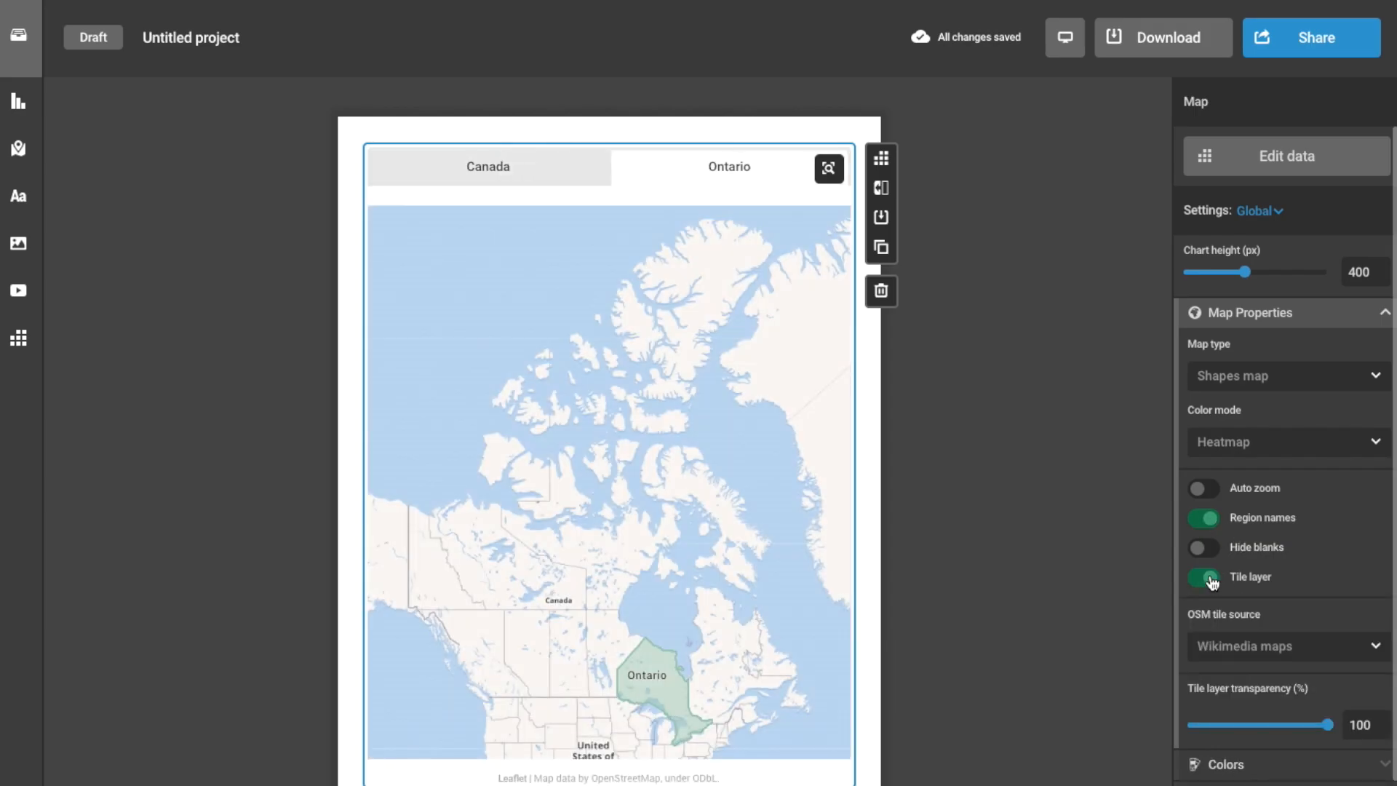
pyautogui.click(1203, 489)
# Step: Toggle the Flat latitude/longitude ratio option with the Canada sheet's map shown
pyautogui.click(391, 172)
pyautogui.click(391, 171)
pyautogui.click(391, 172)
pyautogui.click(390, 175)
pyautogui.moveTo(704, 278); pyautogui.dragTo(409, 549)
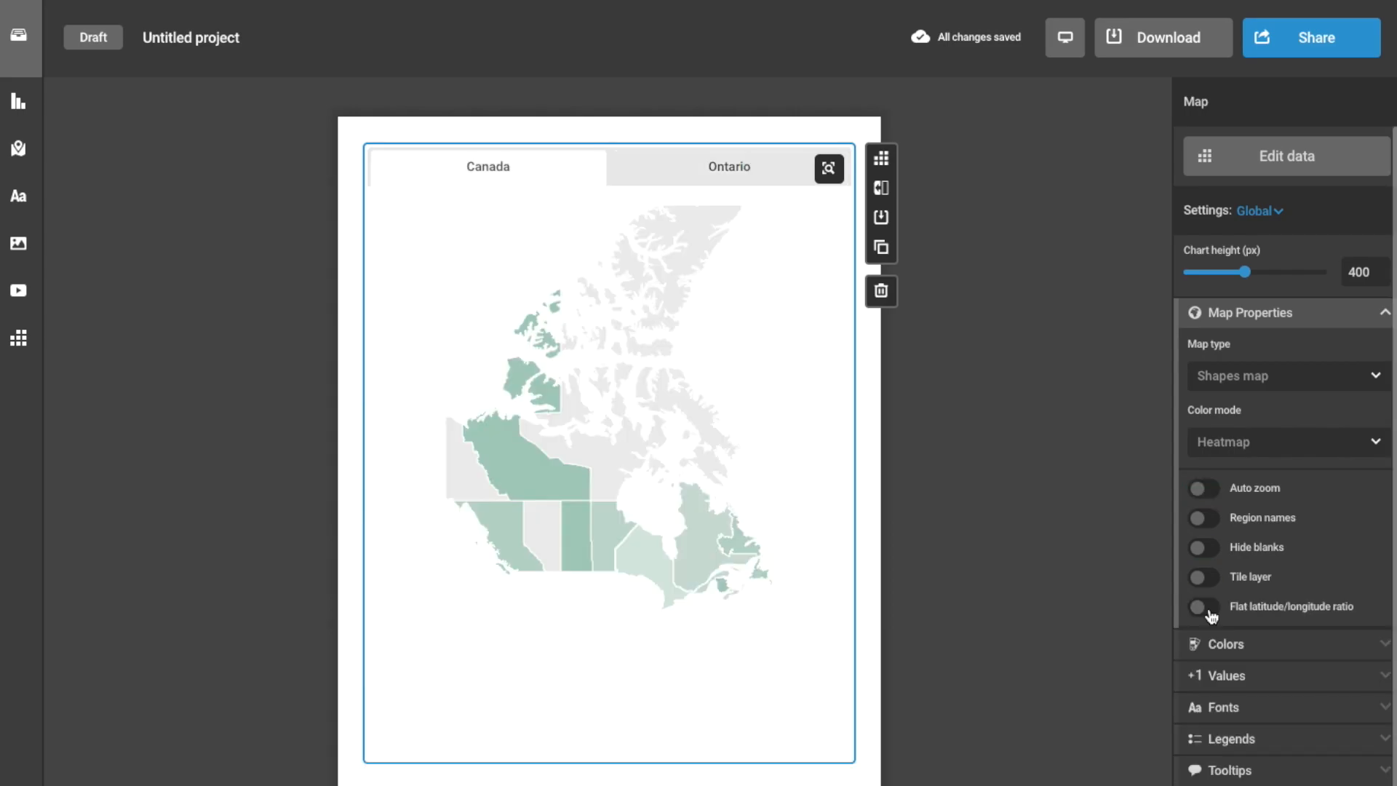
pyautogui.click(1208, 610)
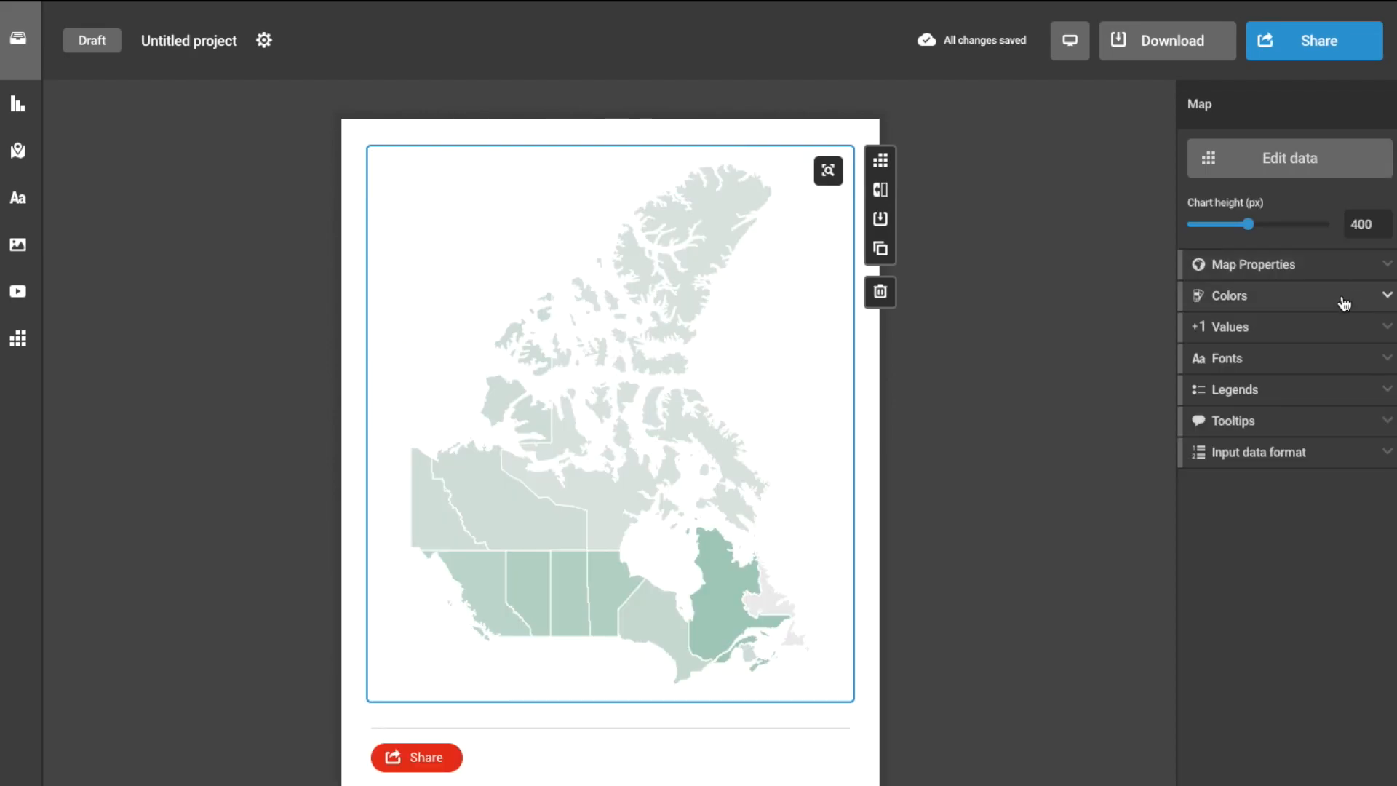
# Step: Change the heatmap's cold color to light blue
pyautogui.click(1307, 397)
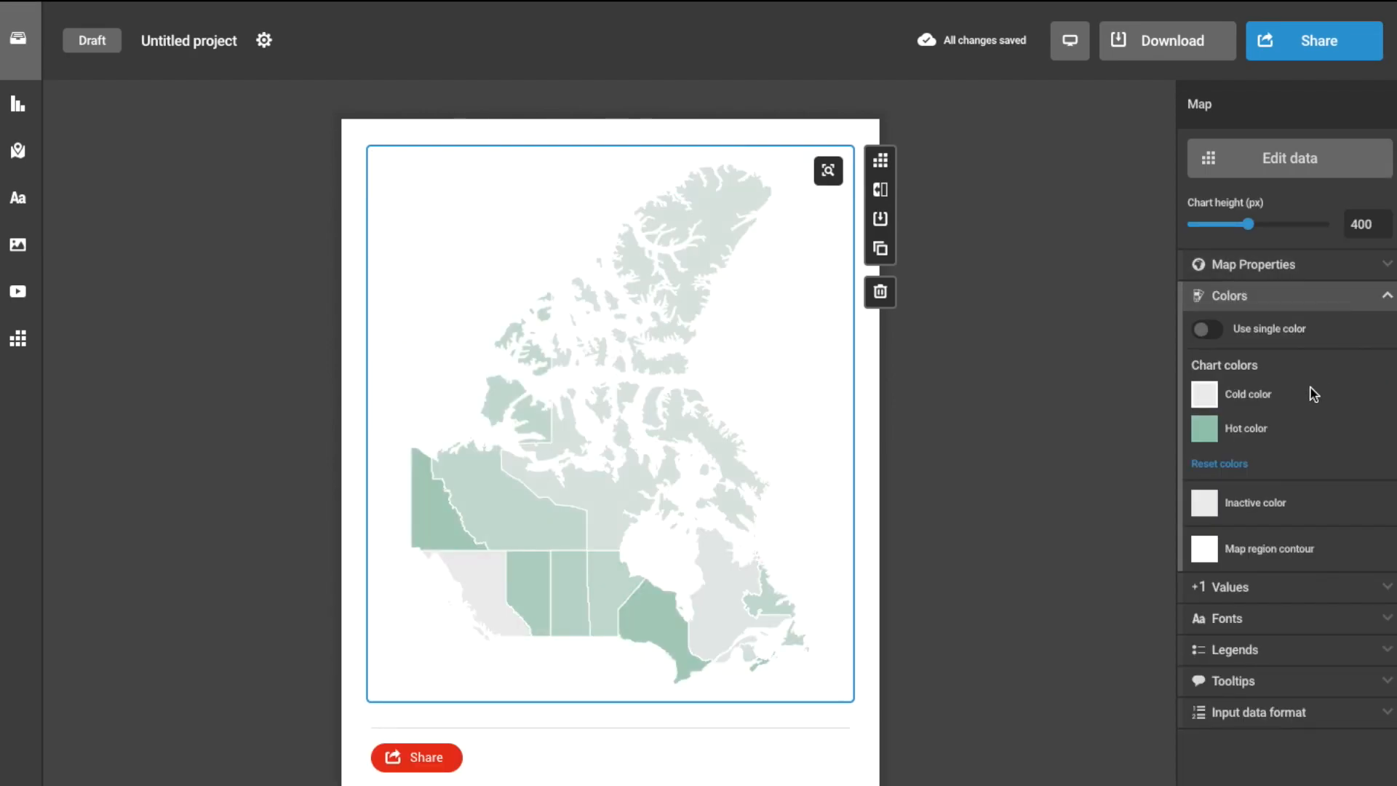
pyautogui.click(1205, 394)
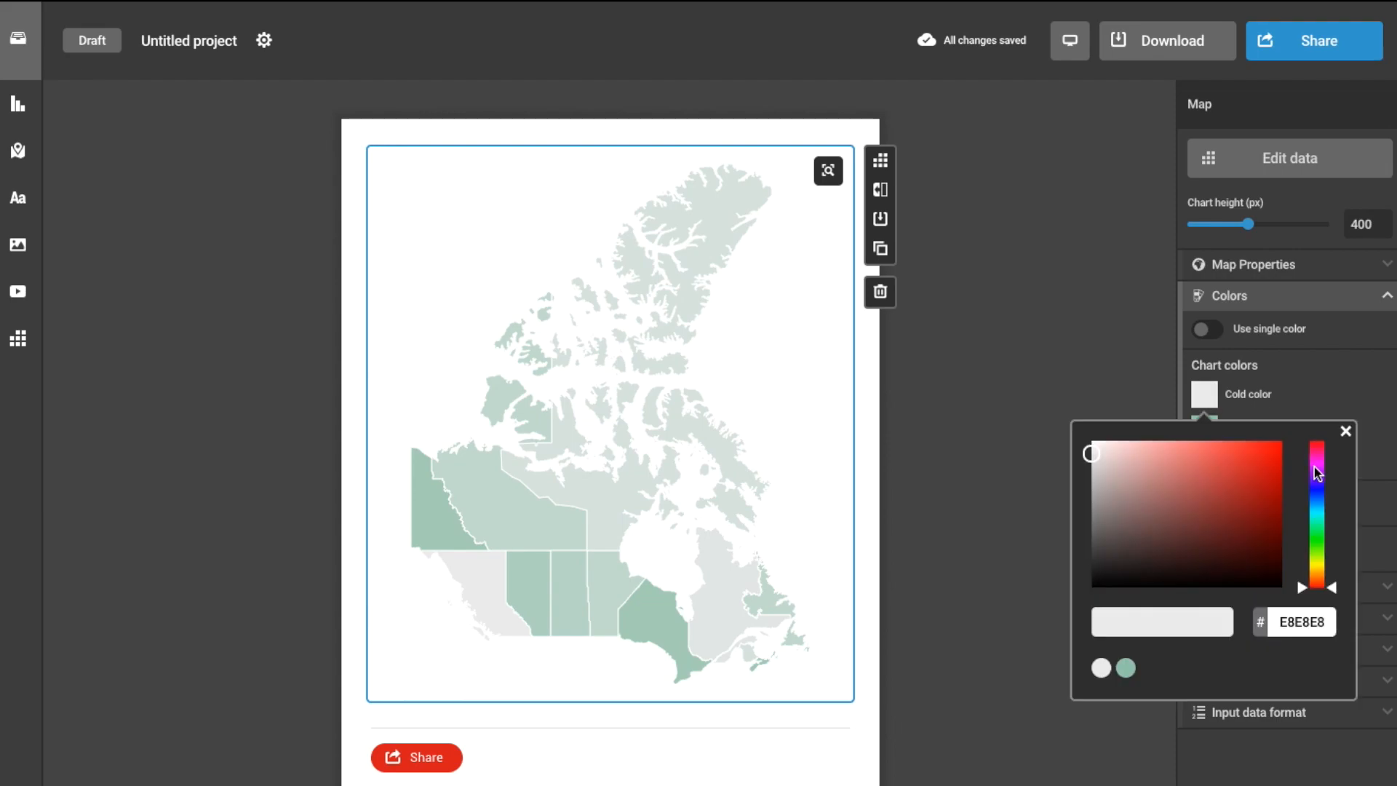
pyautogui.click(1318, 512)
pyautogui.click(1151, 447)
pyautogui.click(1346, 430)
# Step: Change the heatmap's hot color to bright orange
pyautogui.click(1204, 428)
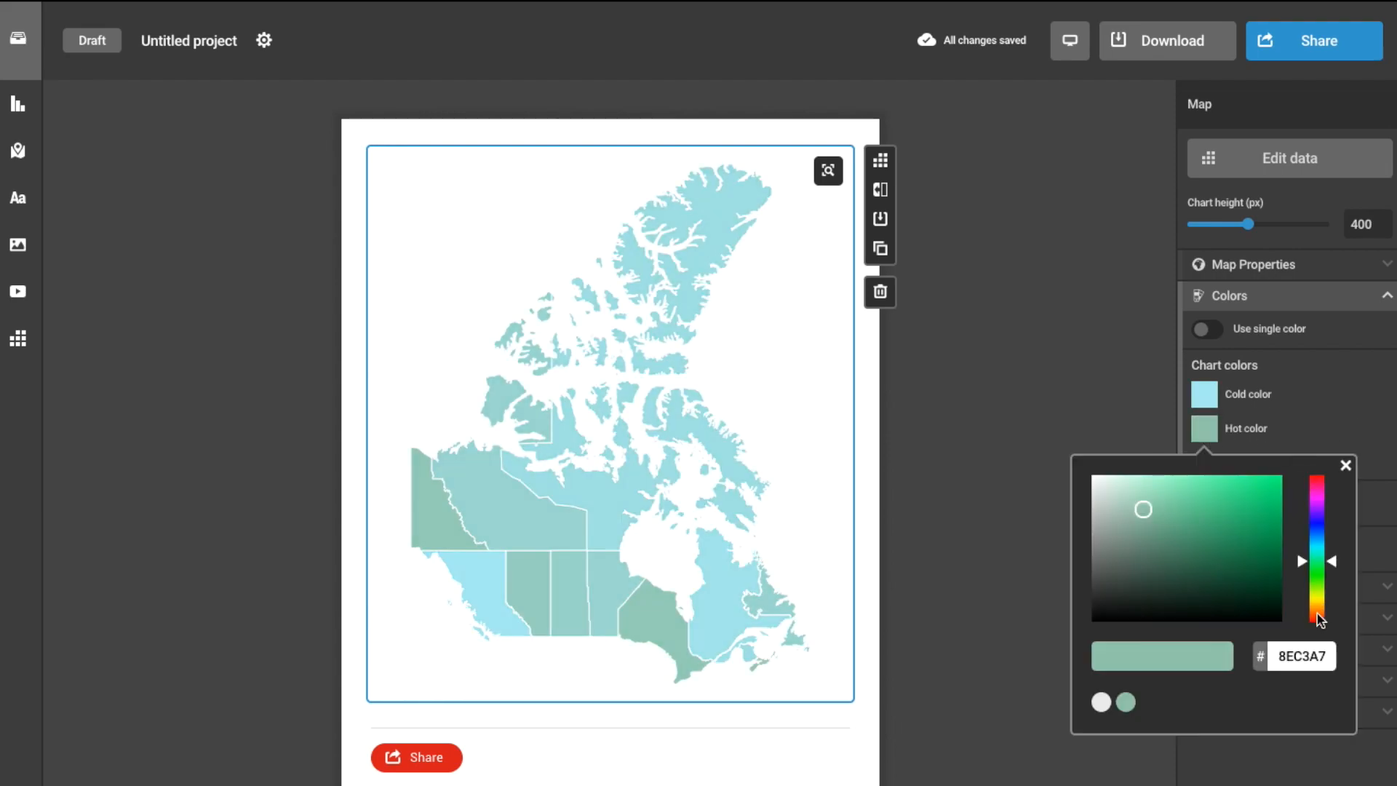
pyautogui.click(1318, 615)
pyautogui.click(1264, 490)
pyautogui.click(1279, 481)
pyautogui.click(1346, 466)
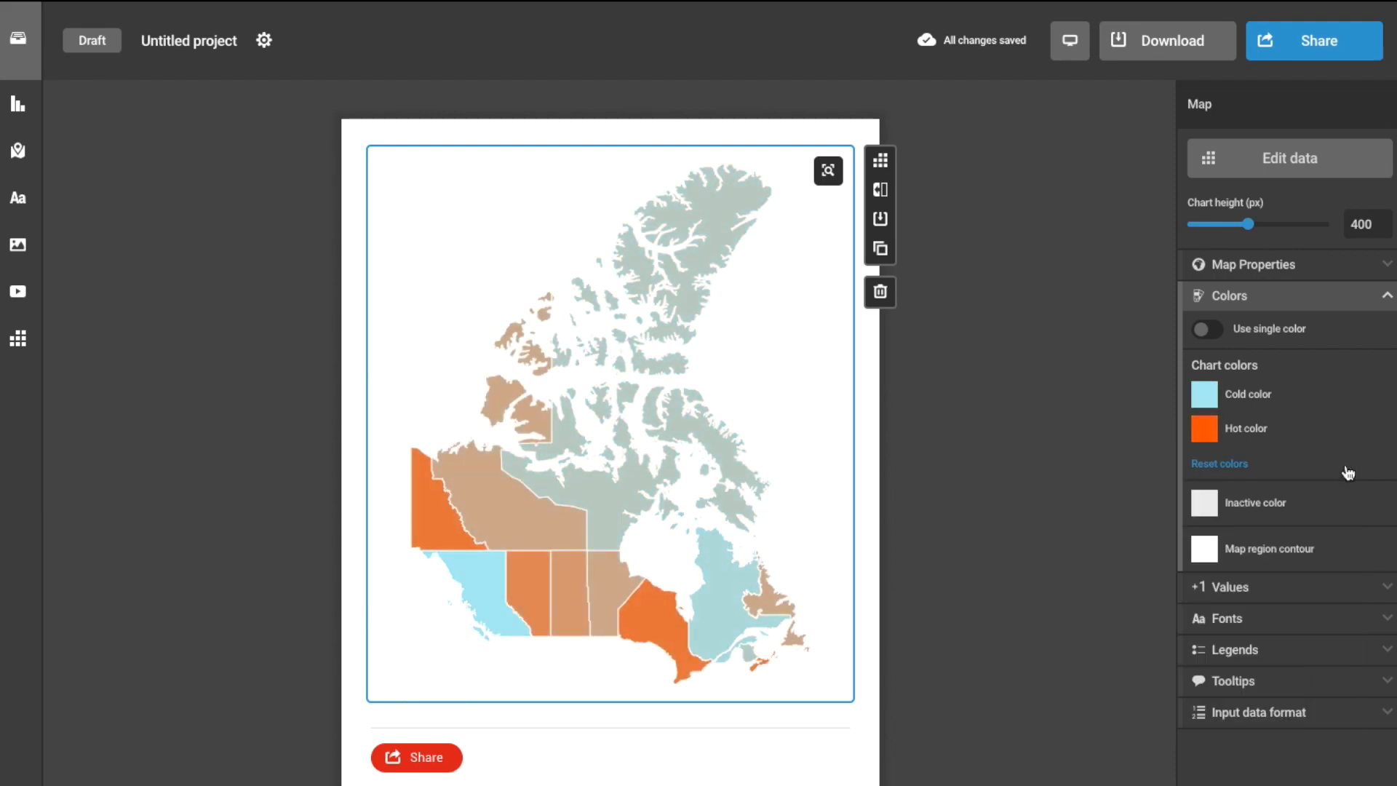
# Step: Set the map's color mode to Individual in the map properties
pyautogui.click(1347, 264)
pyautogui.click(1347, 393)
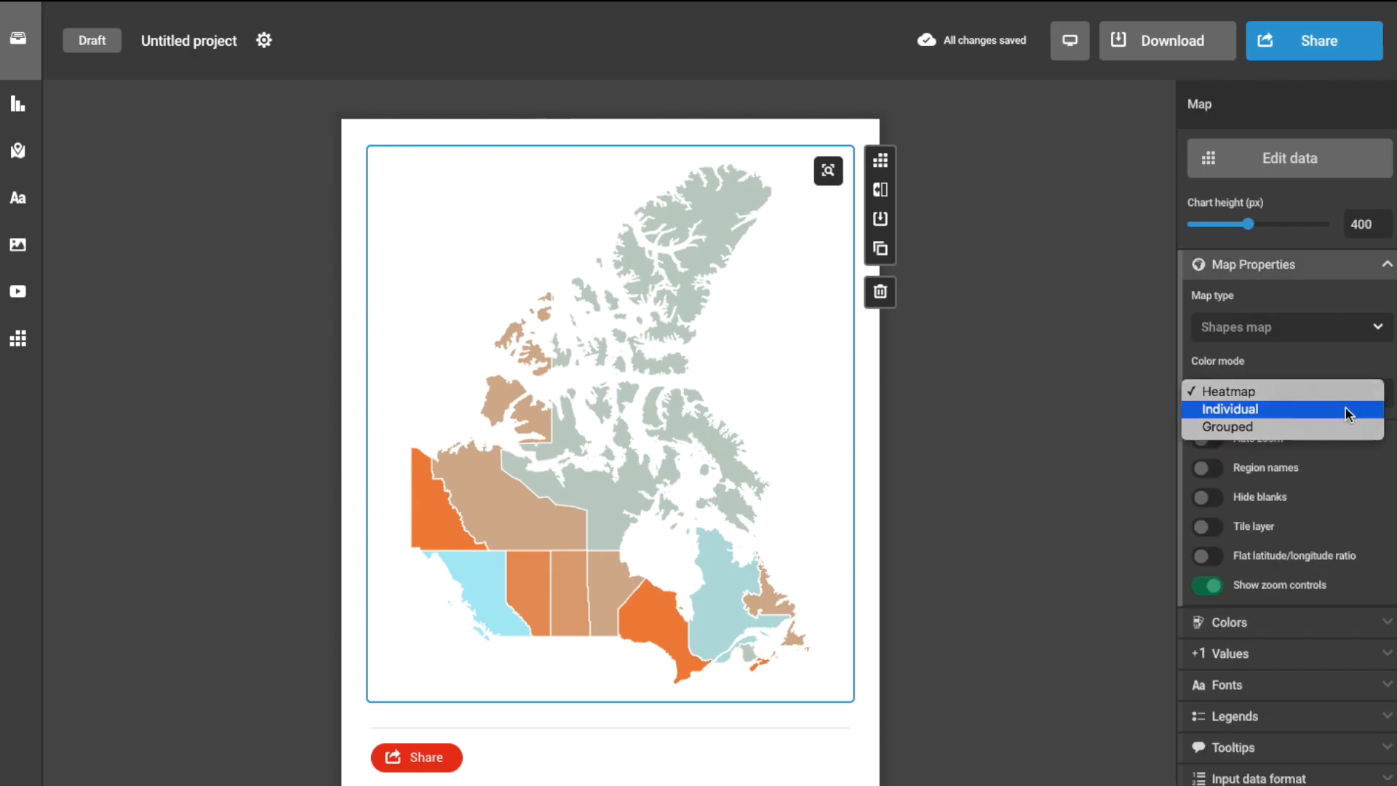
pyautogui.click(1347, 410)
pyautogui.click(1374, 426)
# Step: Recolor three individual chart colors: the fourth in the first row dark blue, the fourth in the second row dark red, and the seventh light gray
pyautogui.click(1268, 667)
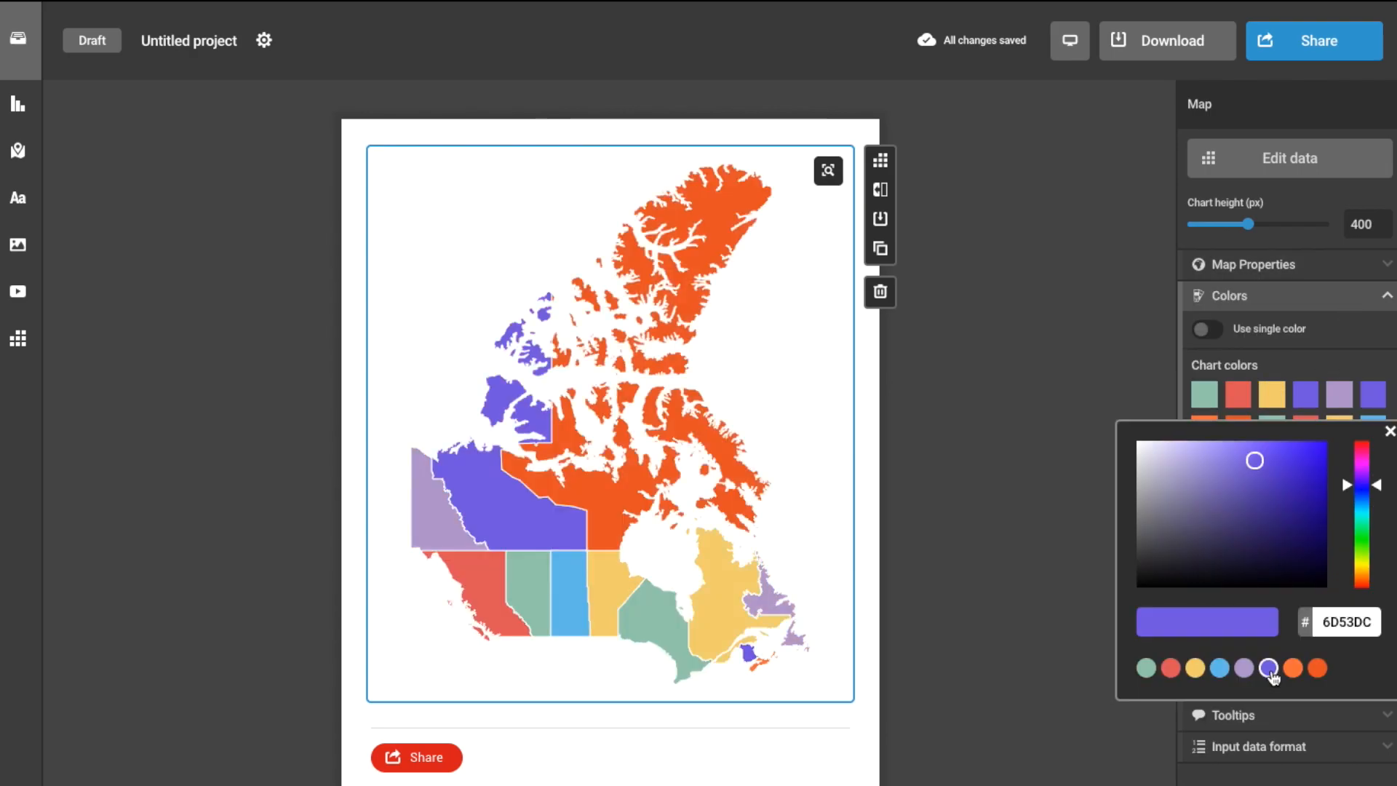
pyautogui.click(1318, 484)
pyautogui.click(1390, 432)
pyautogui.click(1306, 429)
pyautogui.click(1323, 537)
pyautogui.click(1390, 466)
pyautogui.click(1204, 428)
pyautogui.click(1116, 516)
pyautogui.click(1345, 466)
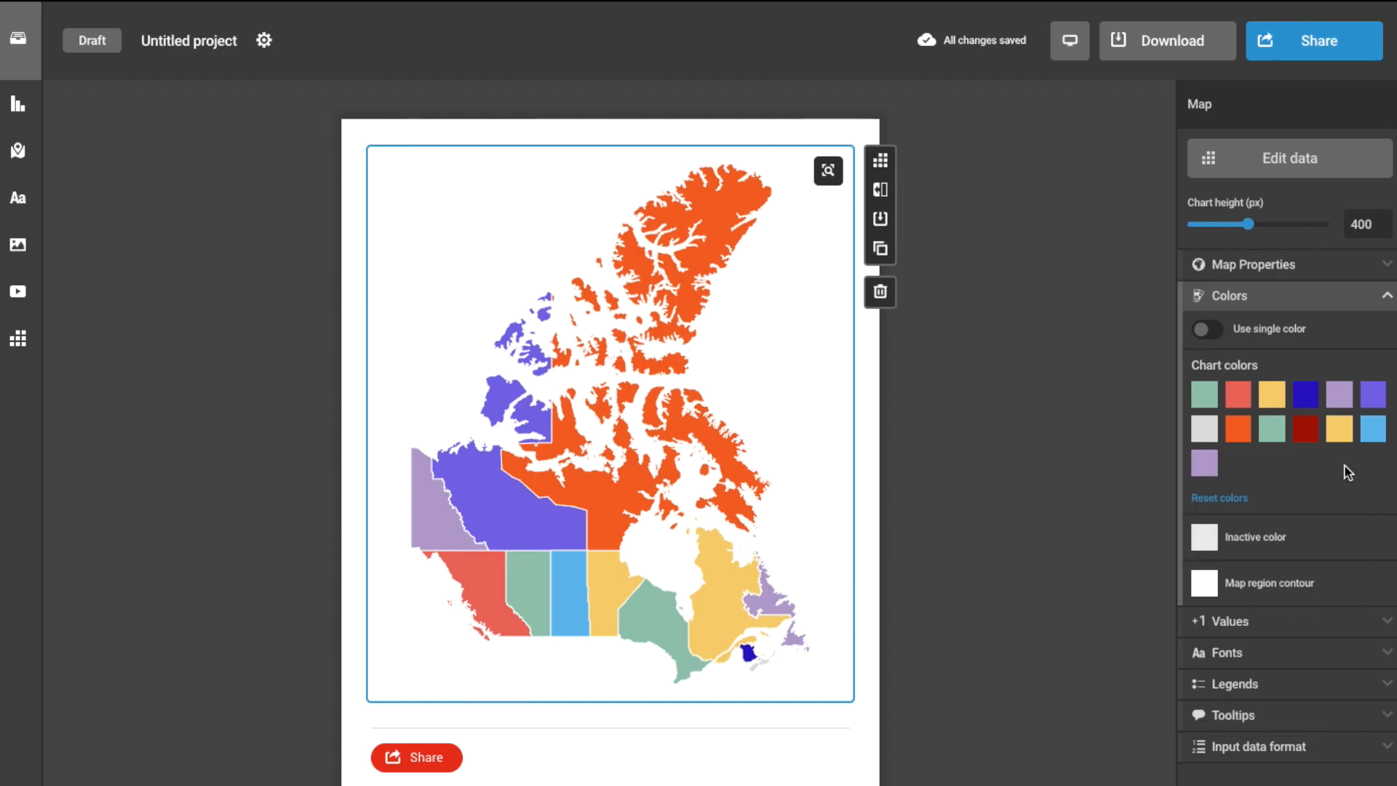
# Step: Set the map's color mode to Grouped and show its chart colors
pyautogui.click(1346, 265)
pyautogui.click(1347, 393)
pyautogui.click(1351, 409)
pyautogui.click(1331, 304)
# Step: Change the three group colors, making the first bright green, the second dark olive (3A3B08) and picking a new shade for the third
pyautogui.click(1207, 398)
pyautogui.click(1281, 462)
pyautogui.click(1239, 397)
pyautogui.click(1293, 554)
pyautogui.click(1353, 563)
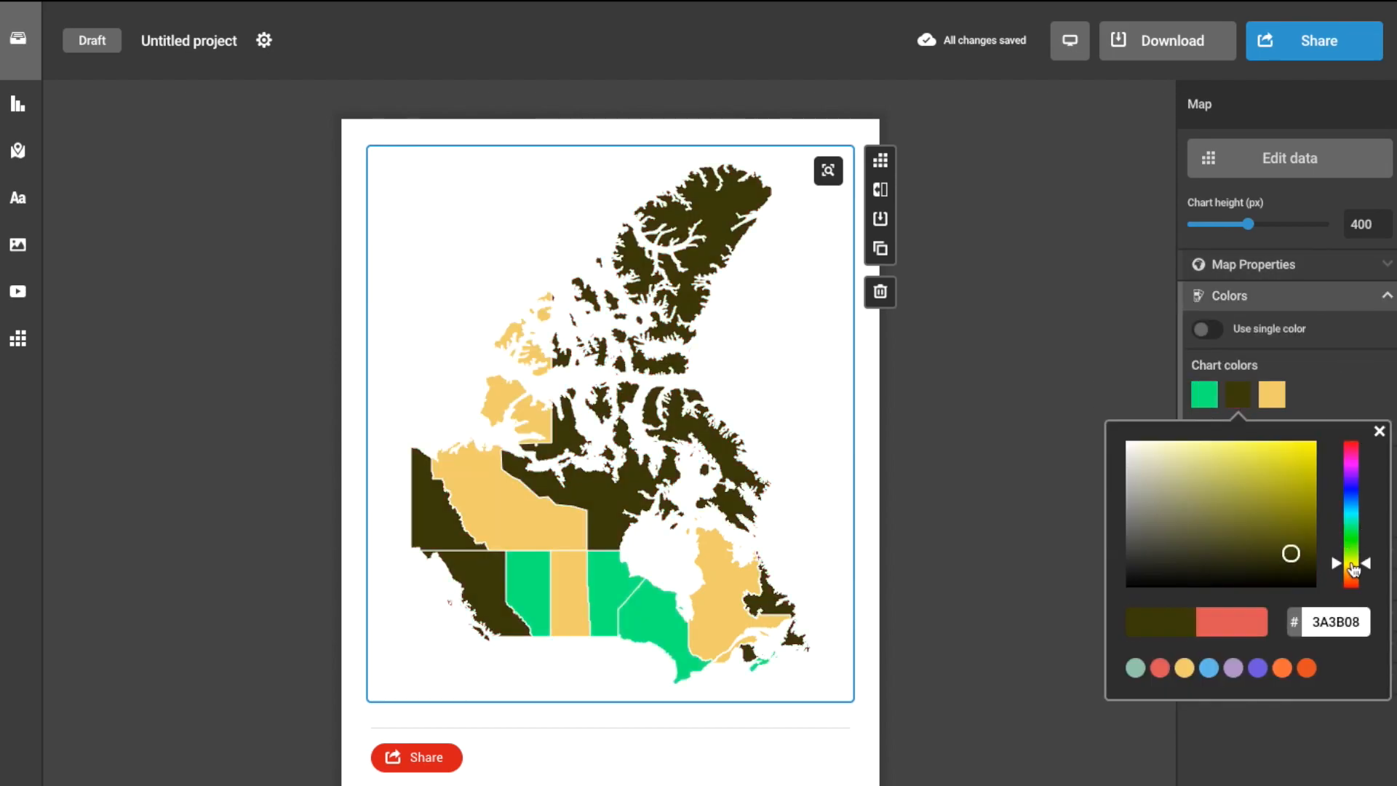
pyautogui.click(1272, 397)
pyautogui.click(1365, 487)
pyautogui.click(1294, 480)
pyautogui.click(1390, 431)
# Step: Switch the map type to Markers map and set its color mode to Individual
pyautogui.click(1347, 264)
pyautogui.click(1351, 327)
pyautogui.click(1346, 343)
pyautogui.click(1345, 392)
pyautogui.click(1344, 359)
pyautogui.click(1344, 393)
pyautogui.click(1344, 406)
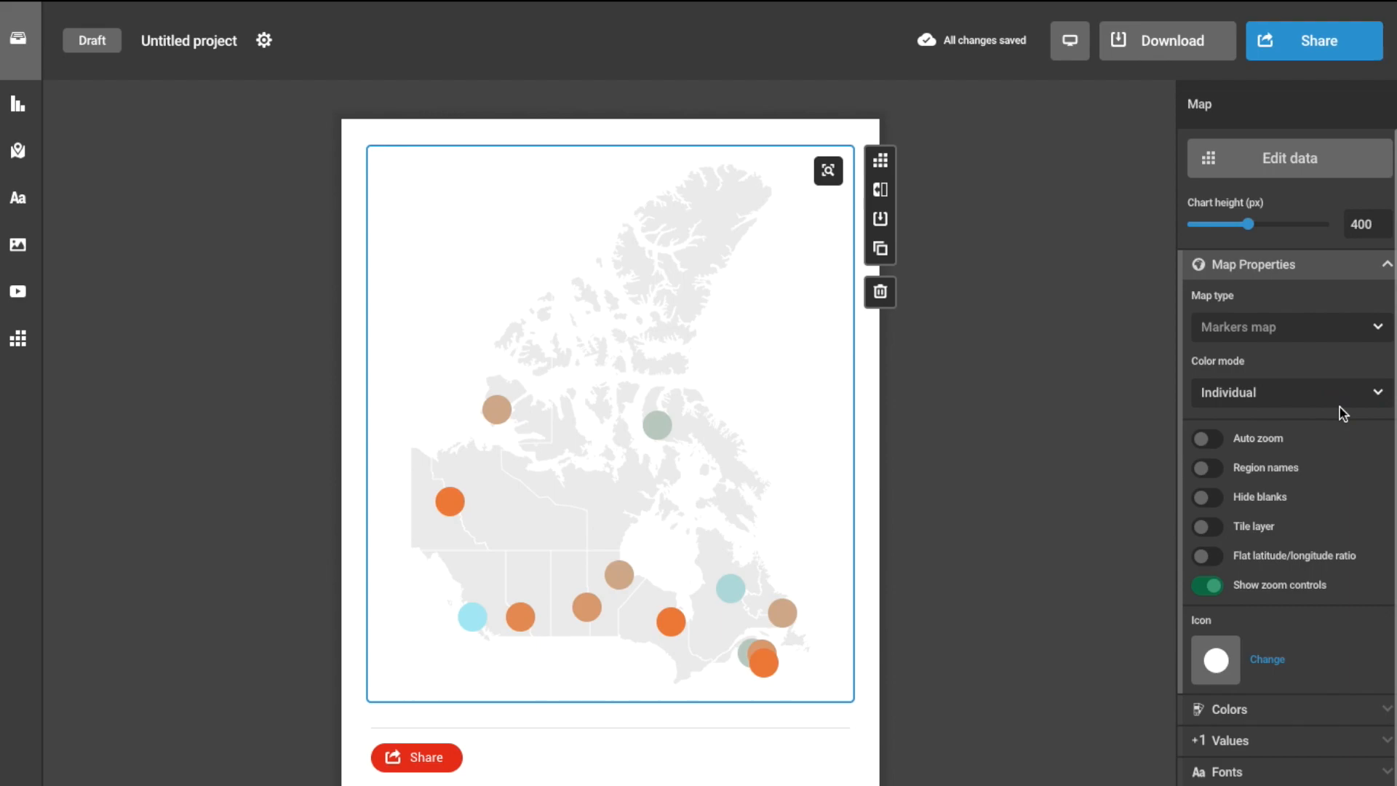
# Step: Turn on Use single color for the markers, pick dark green and apply it to all chart colors
pyautogui.click(1345, 264)
pyautogui.click(1208, 329)
pyautogui.click(1205, 362)
pyautogui.click(1281, 490)
pyautogui.click(1346, 398)
pyautogui.click(1359, 400)
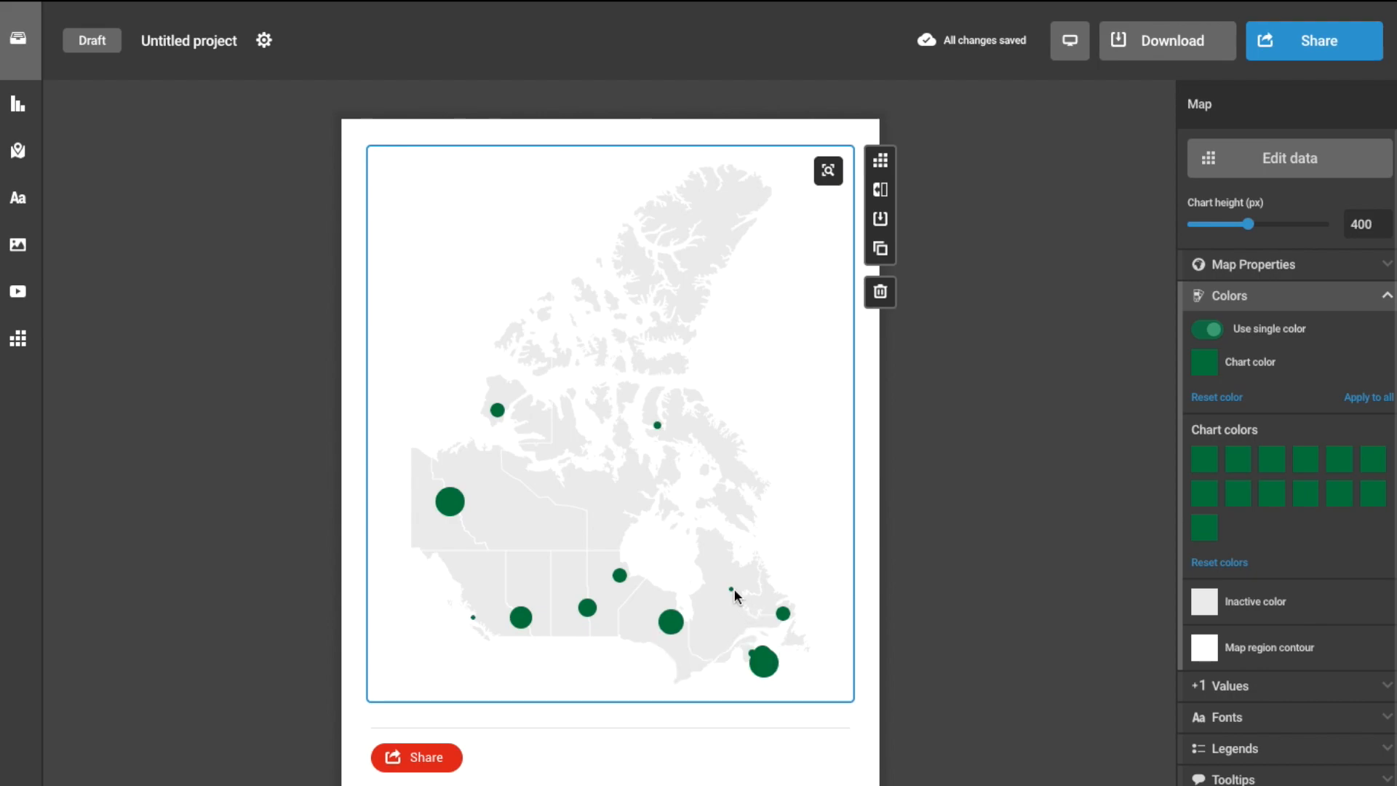
# Step: Change the map's marker icon to a check mark
pyautogui.moveTo(731, 590)
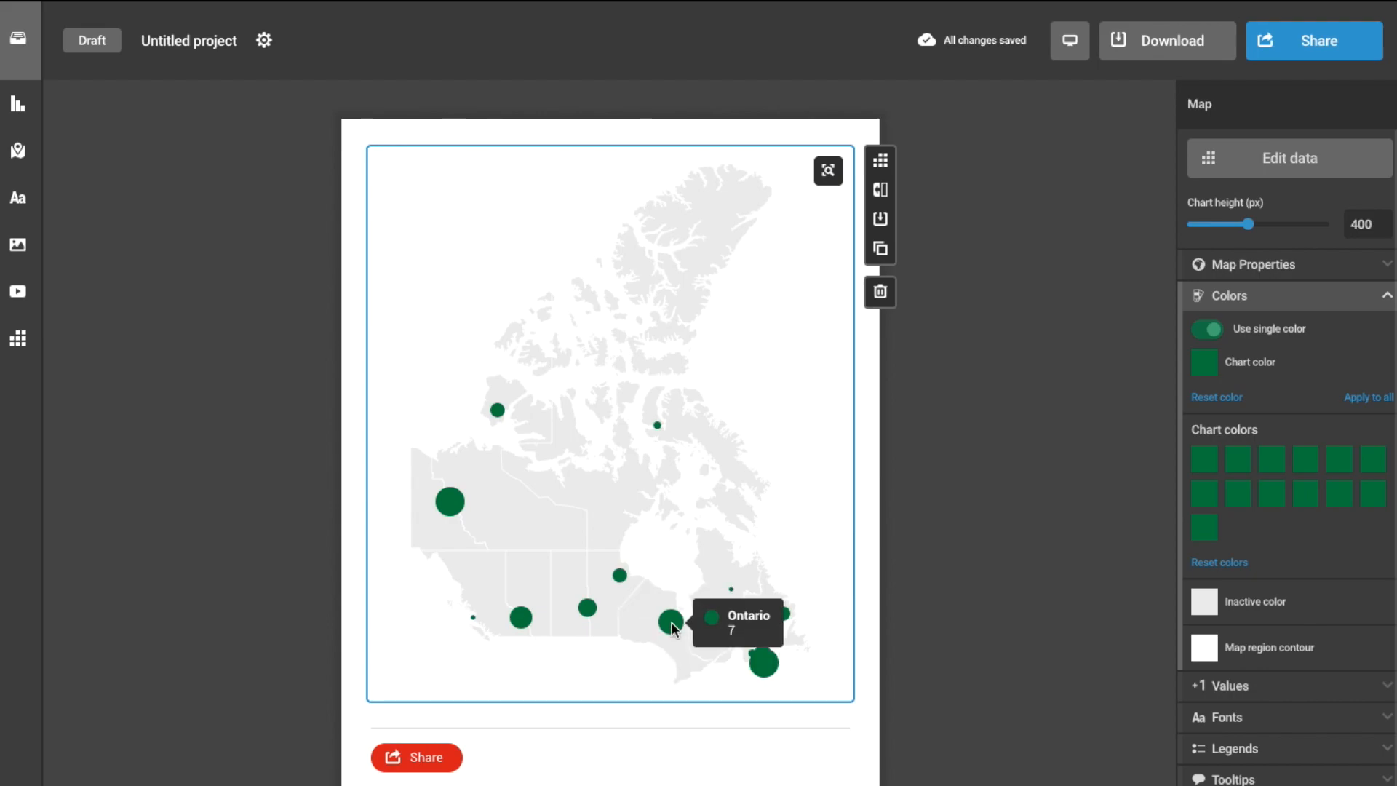
pyautogui.moveTo(624, 580)
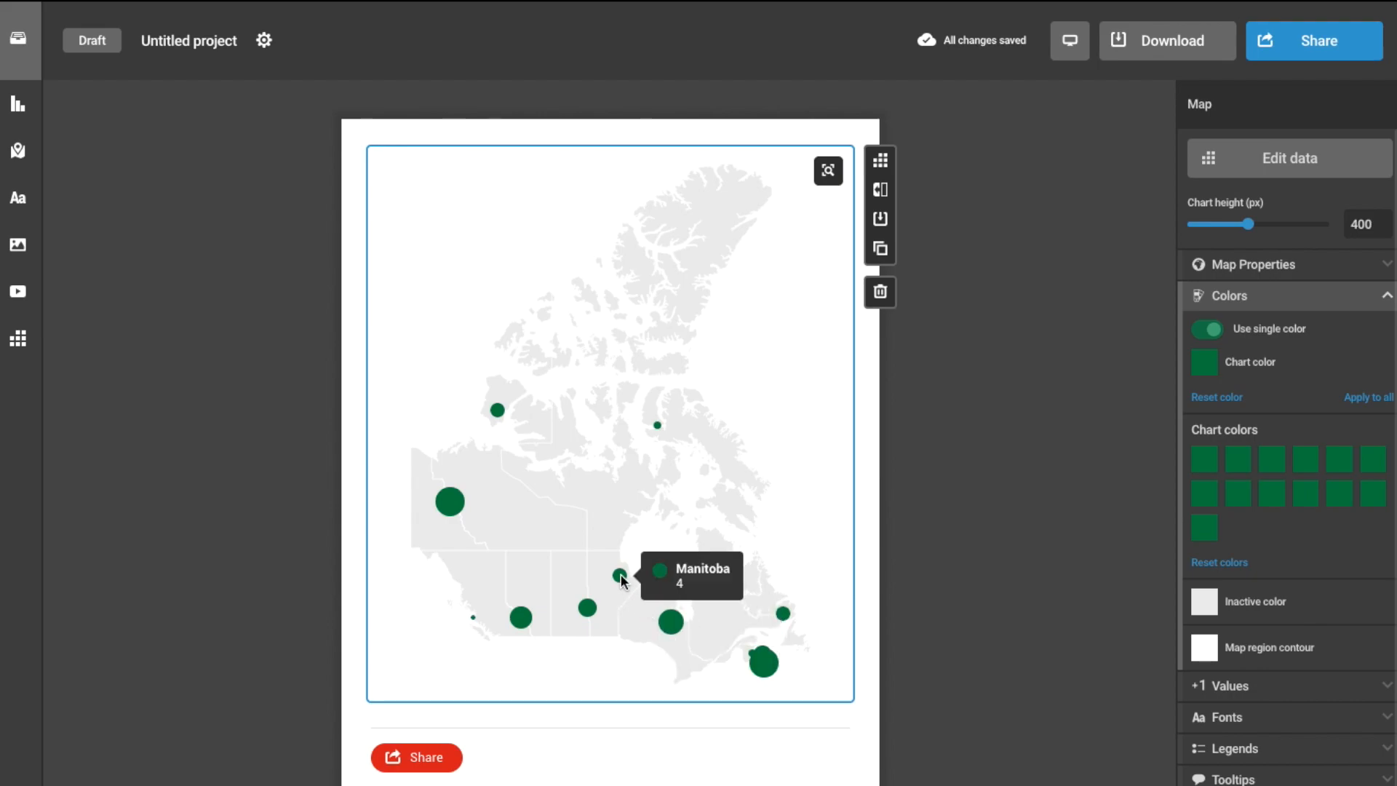
pyautogui.moveTo(588, 610)
pyautogui.click(1345, 273)
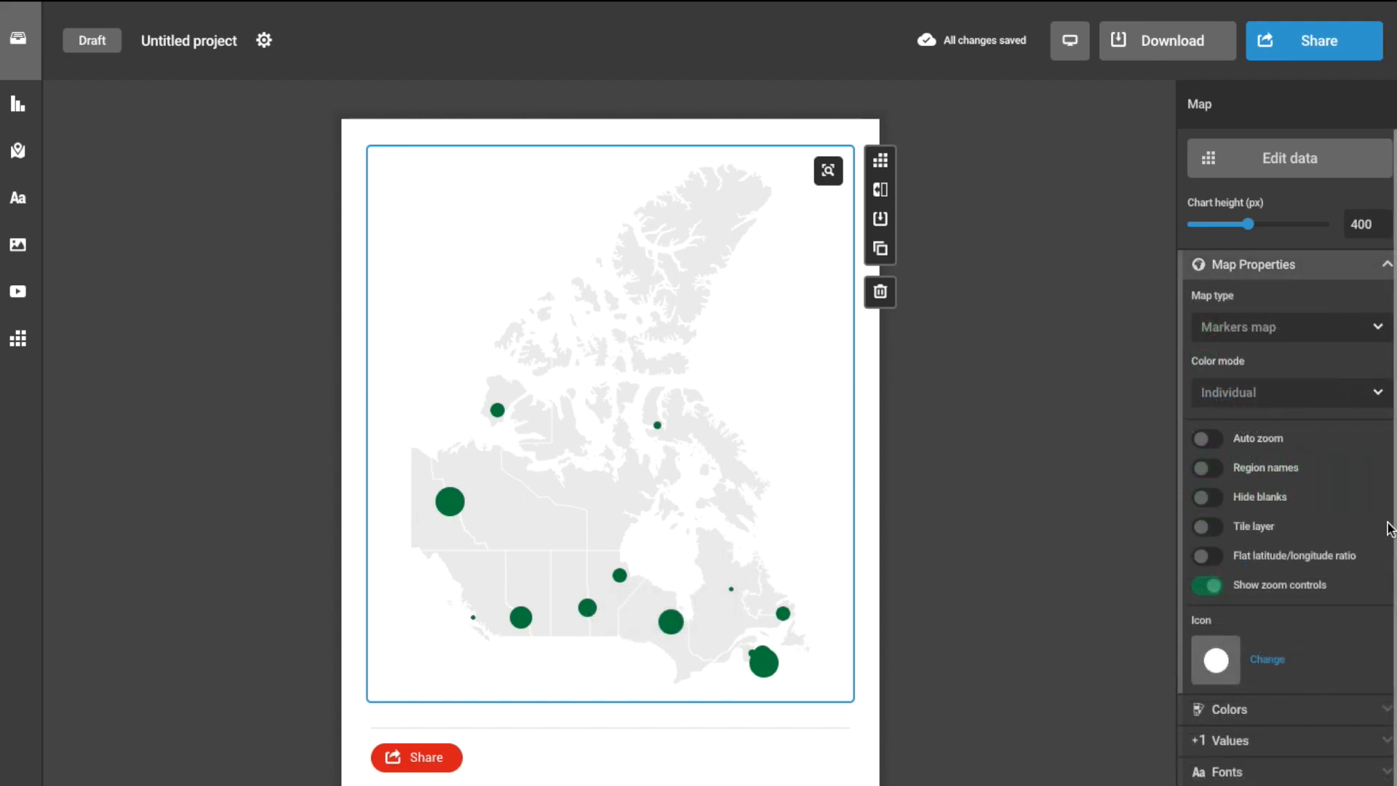
pyautogui.click(1251, 661)
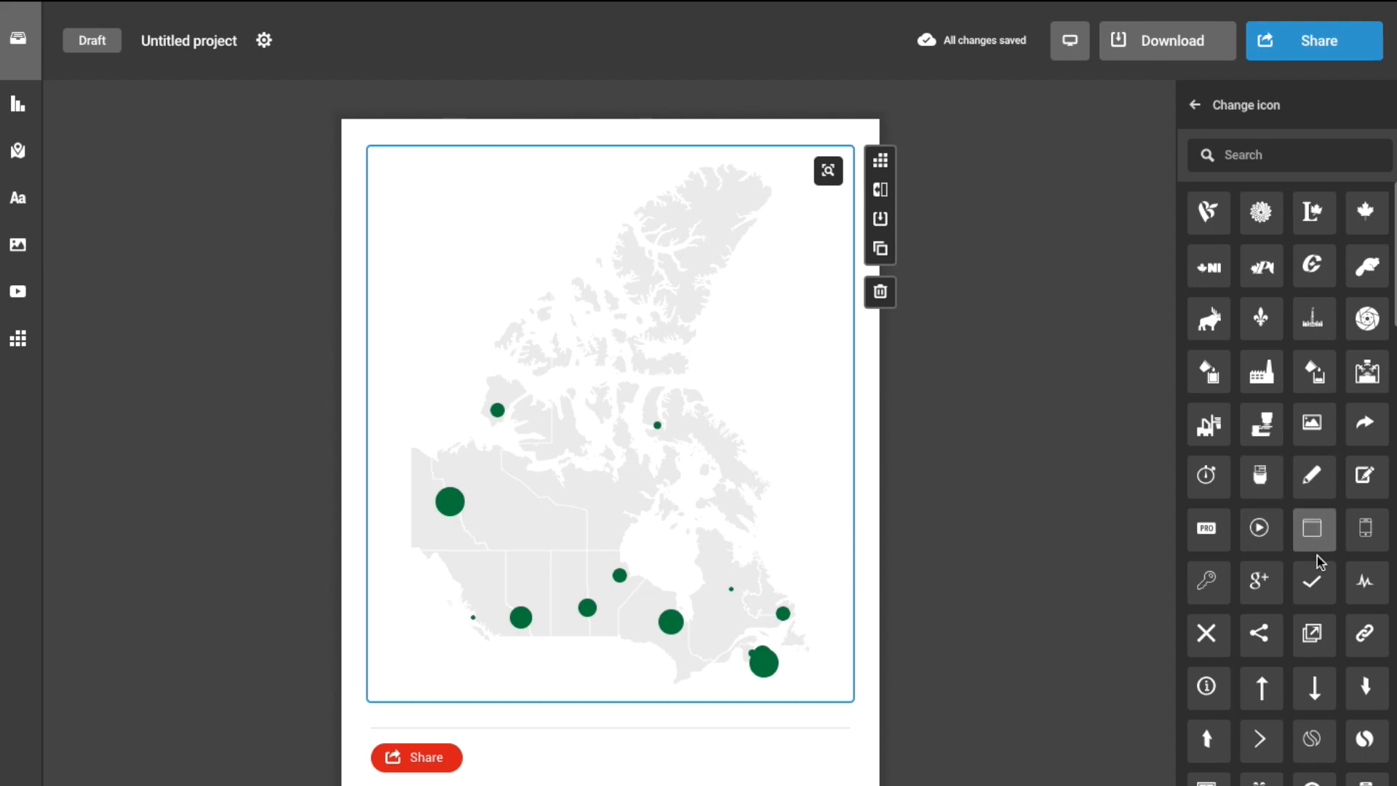
pyautogui.click(1313, 584)
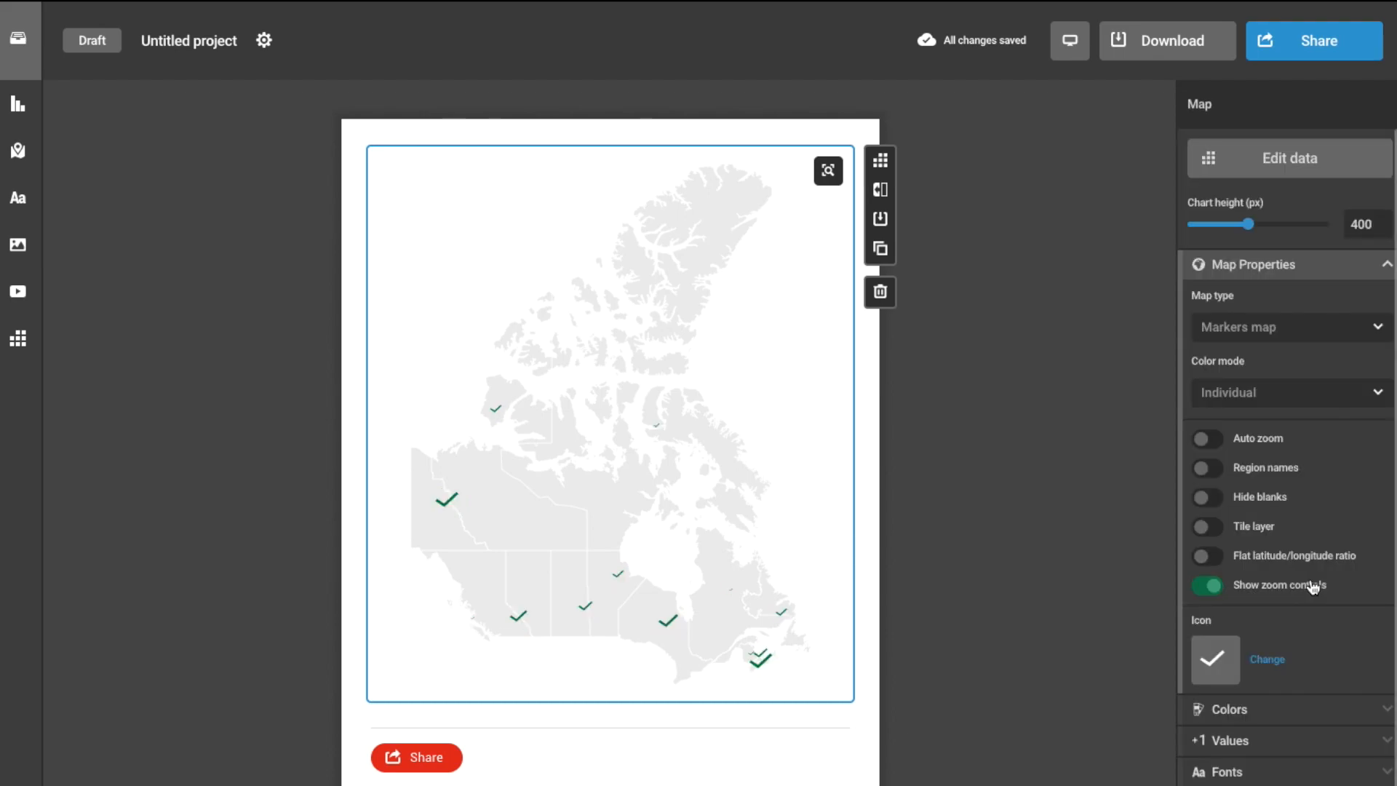
# Step: Turn on the legend for the heatmap of Canada and set its label to Population
pyautogui.click(1334, 263)
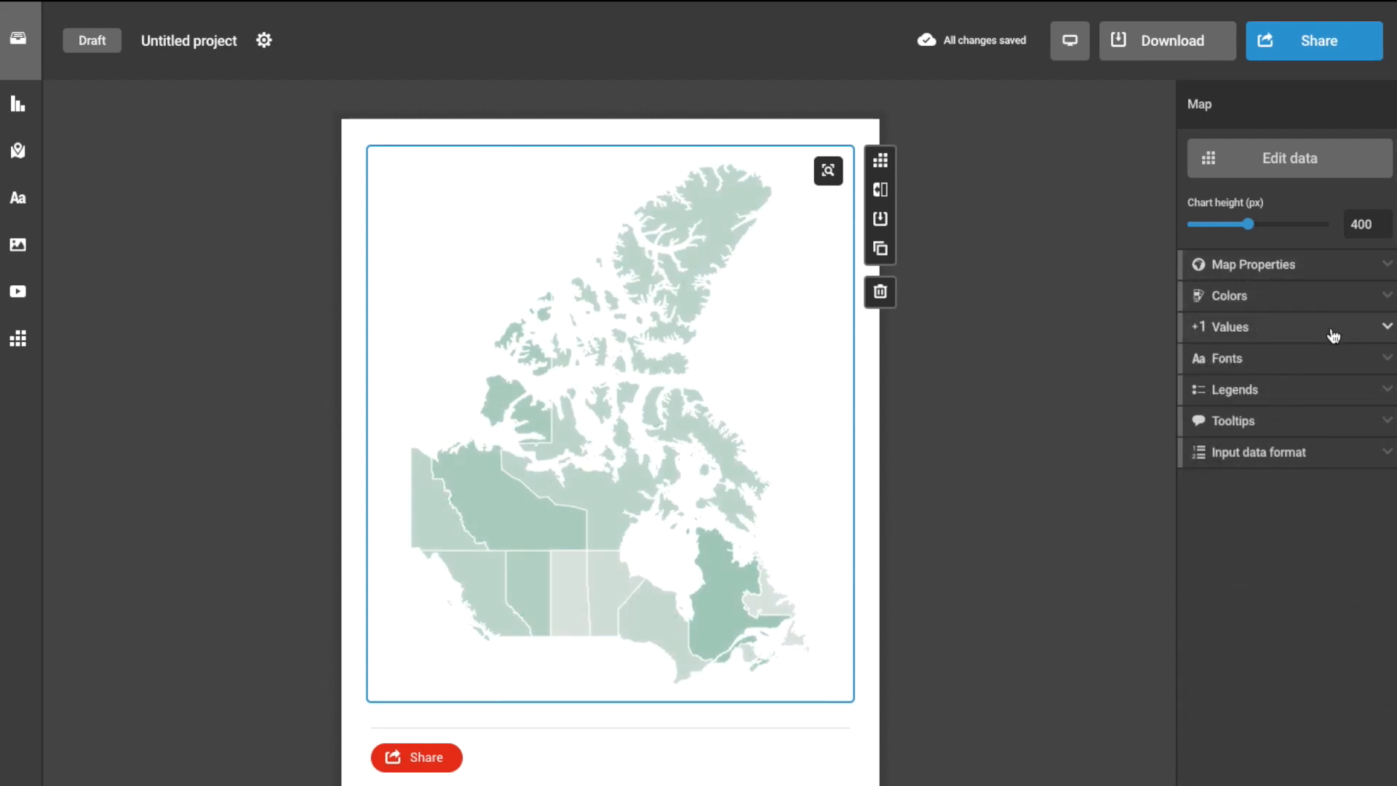
pyautogui.click(1332, 398)
pyautogui.click(1202, 423)
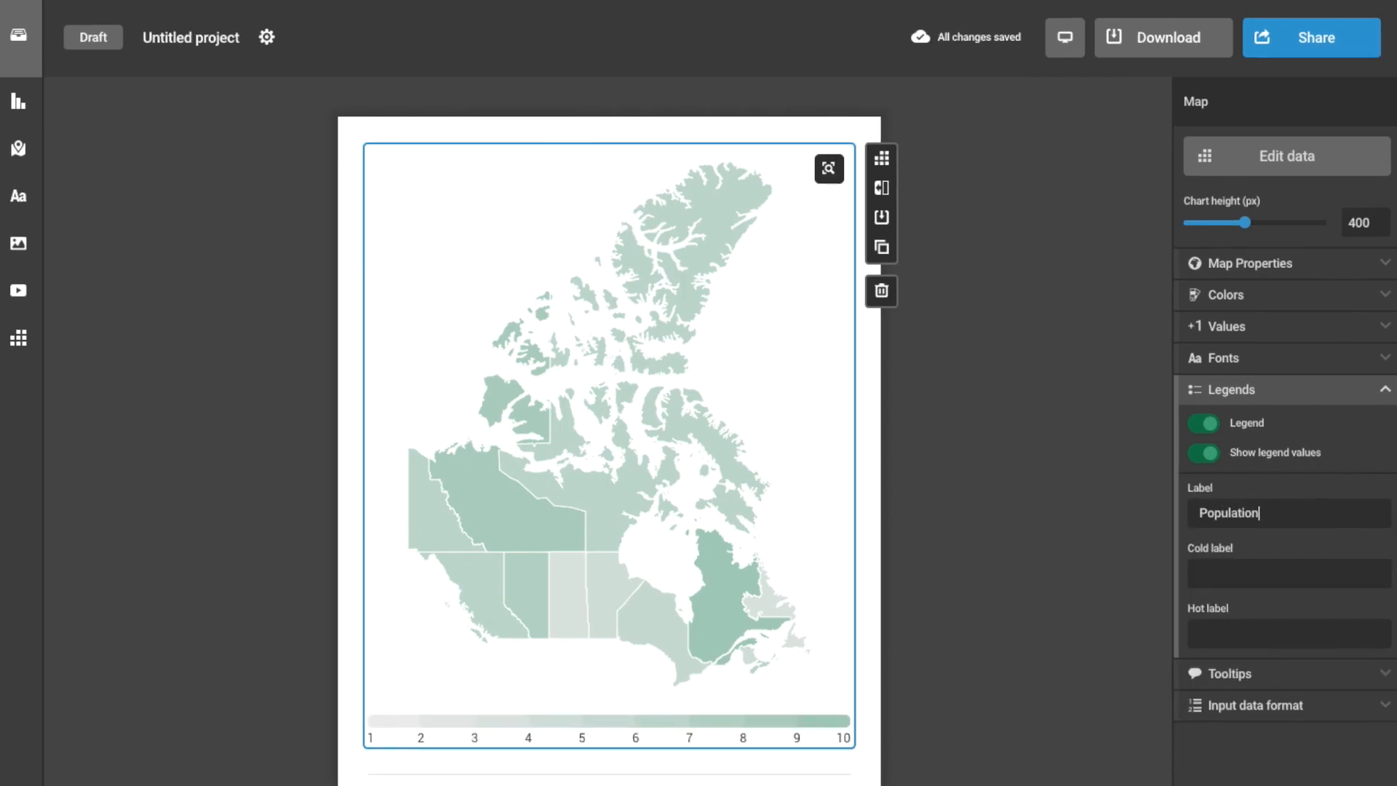
pyautogui.click(1251, 263)
pyautogui.click(1288, 392)
pyautogui.click(1314, 434)
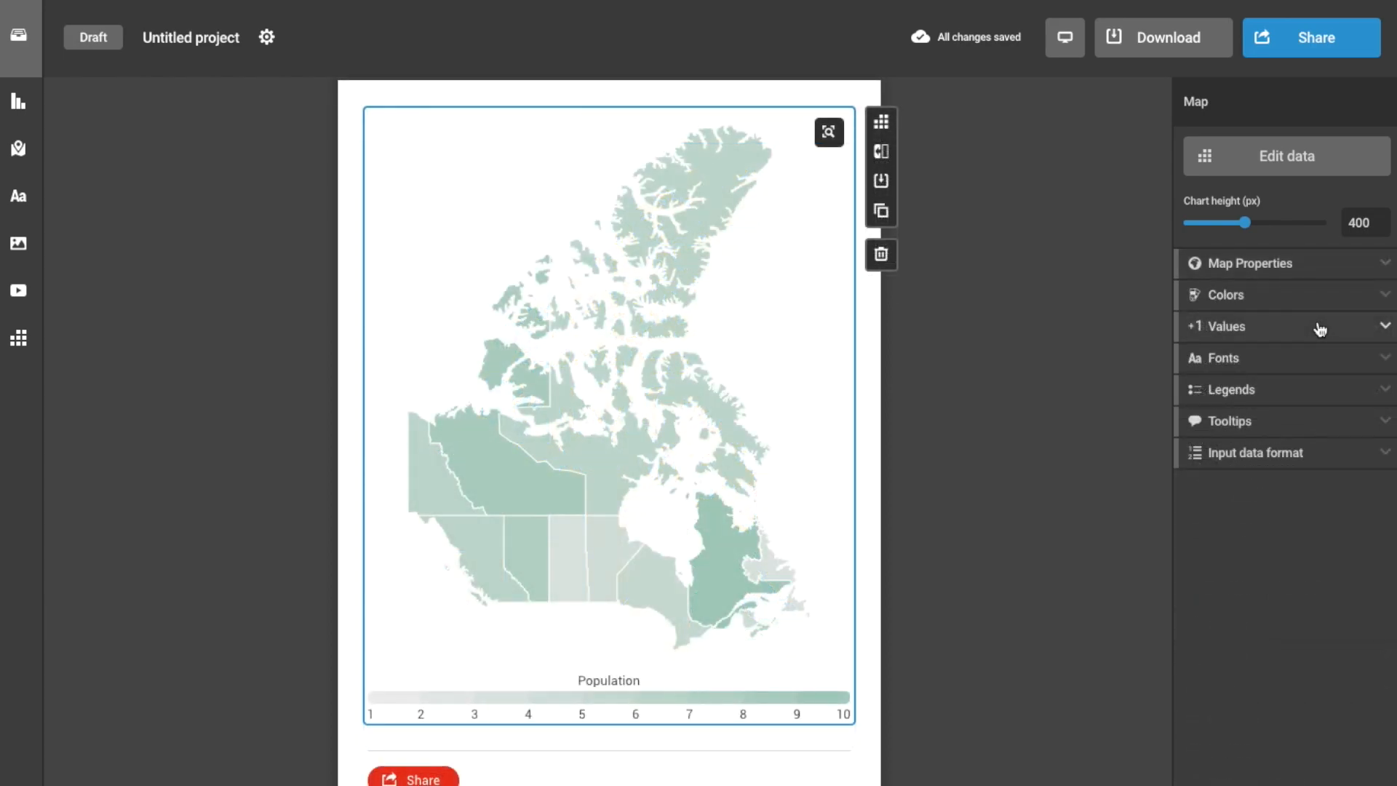
# Step: Set the heatmap's value range from 3 to 8
pyautogui.click(1320, 326)
pyautogui.click(1209, 422)
pyautogui.press('Tab')
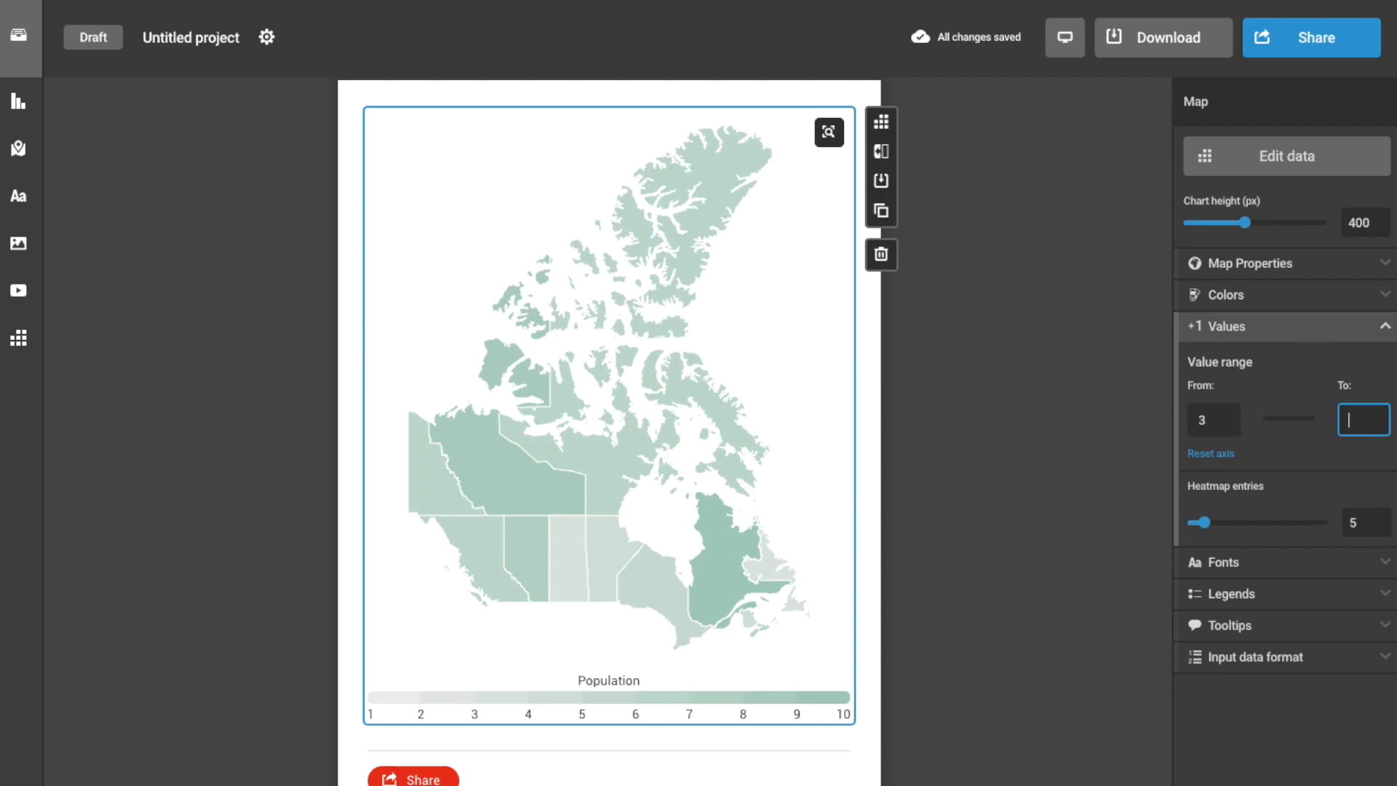
pyautogui.write('8')
pyautogui.click(1313, 378)
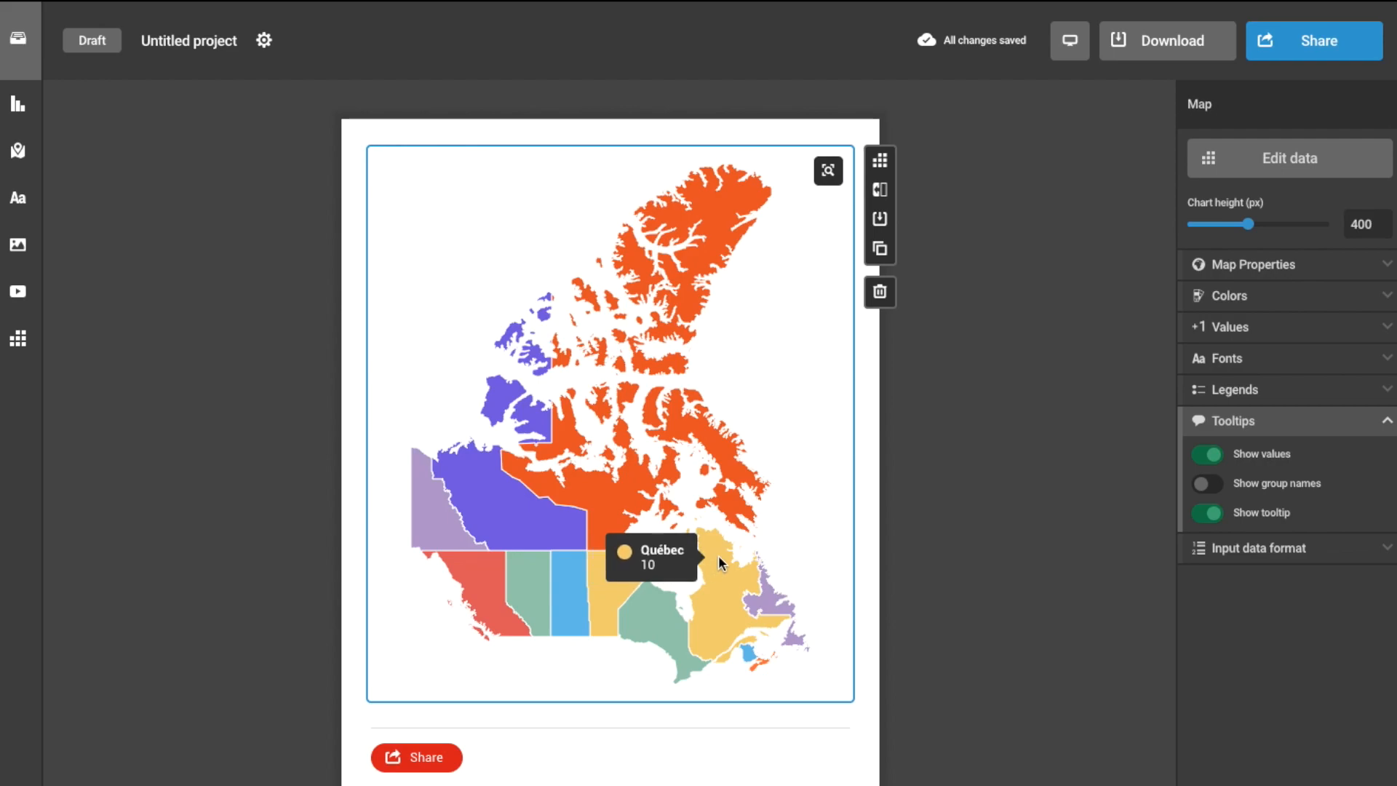
# Step: Turn off the Show values and Show tooltip options for the map's tooltips
pyautogui.click(1207, 454)
pyautogui.click(1207, 512)
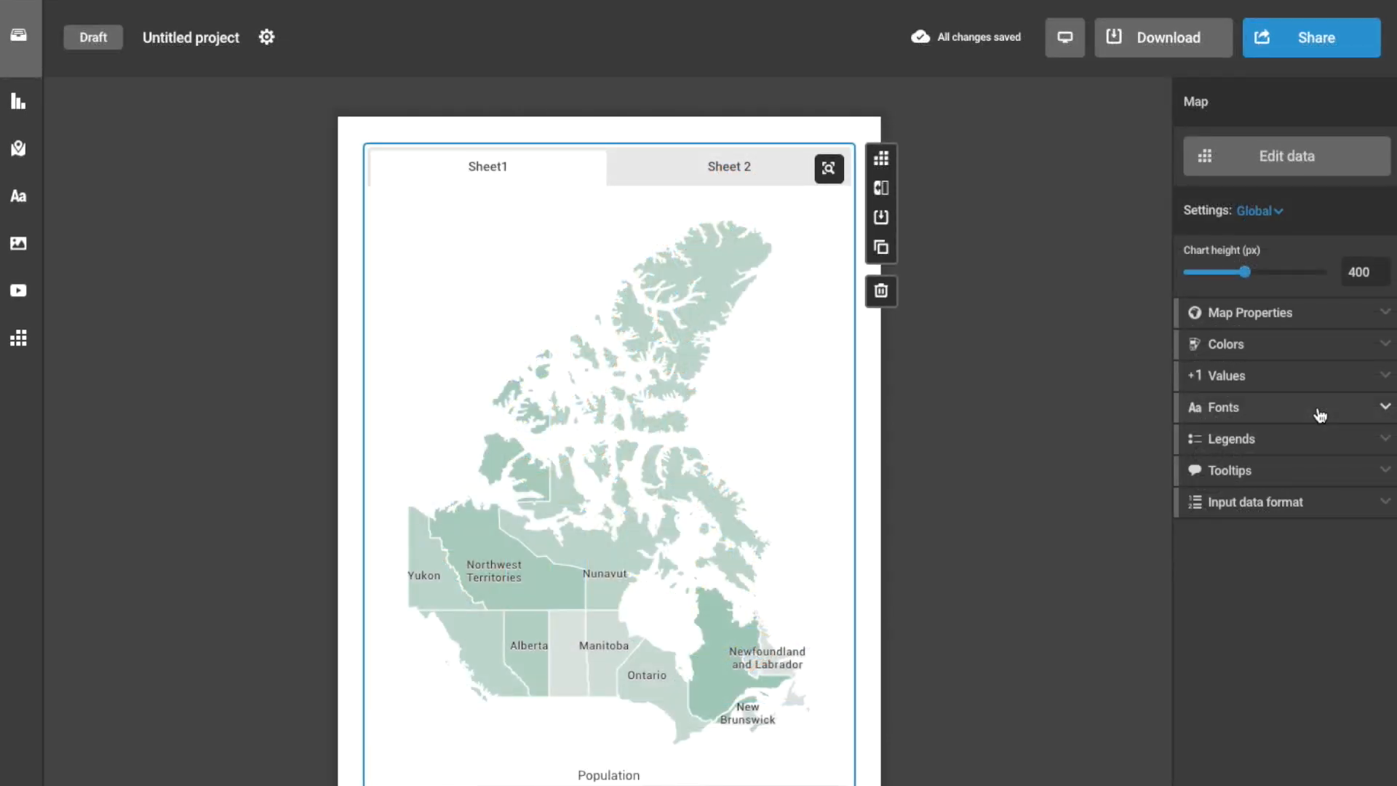
# Step: Expand the advanced font settings and switch the settings scope to Sheet1
pyautogui.click(1321, 414)
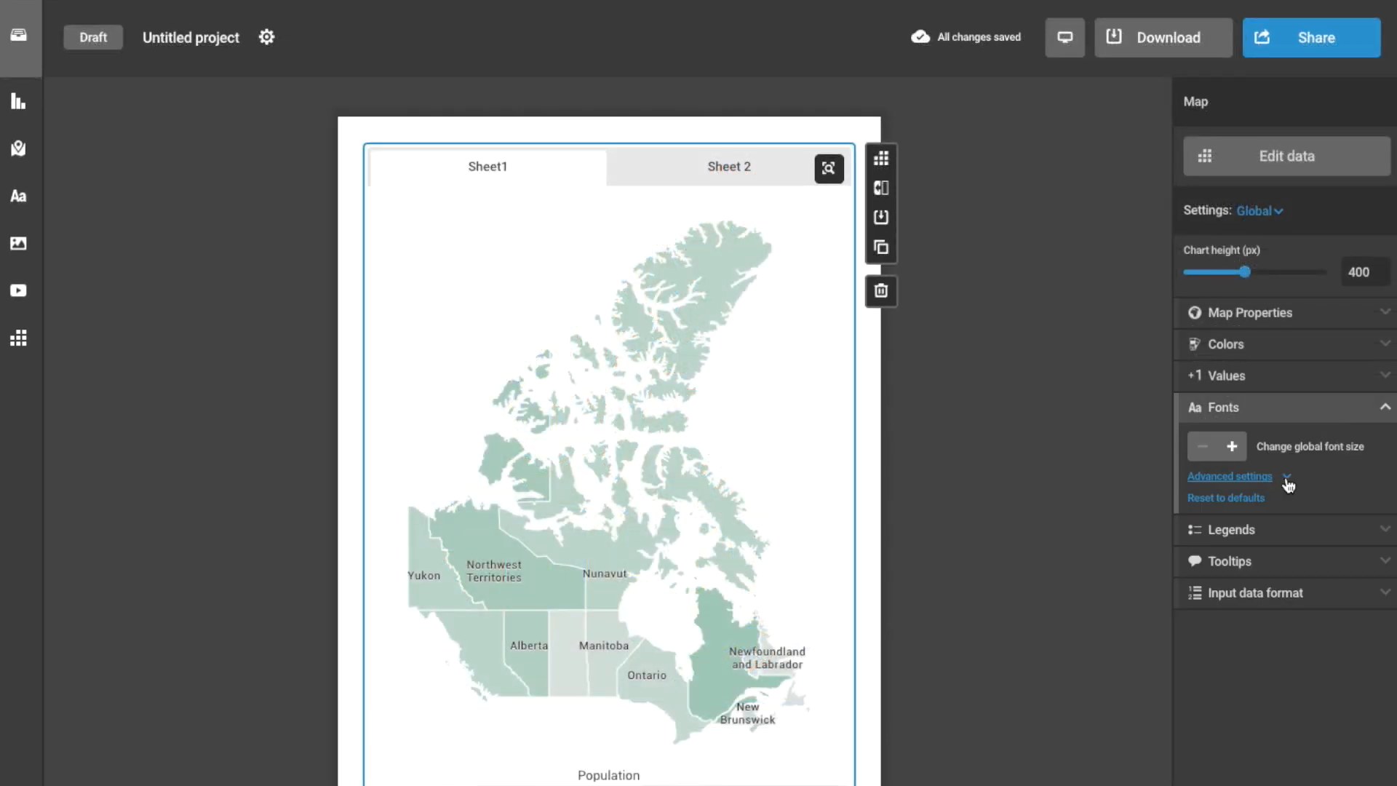
pyautogui.click(1274, 484)
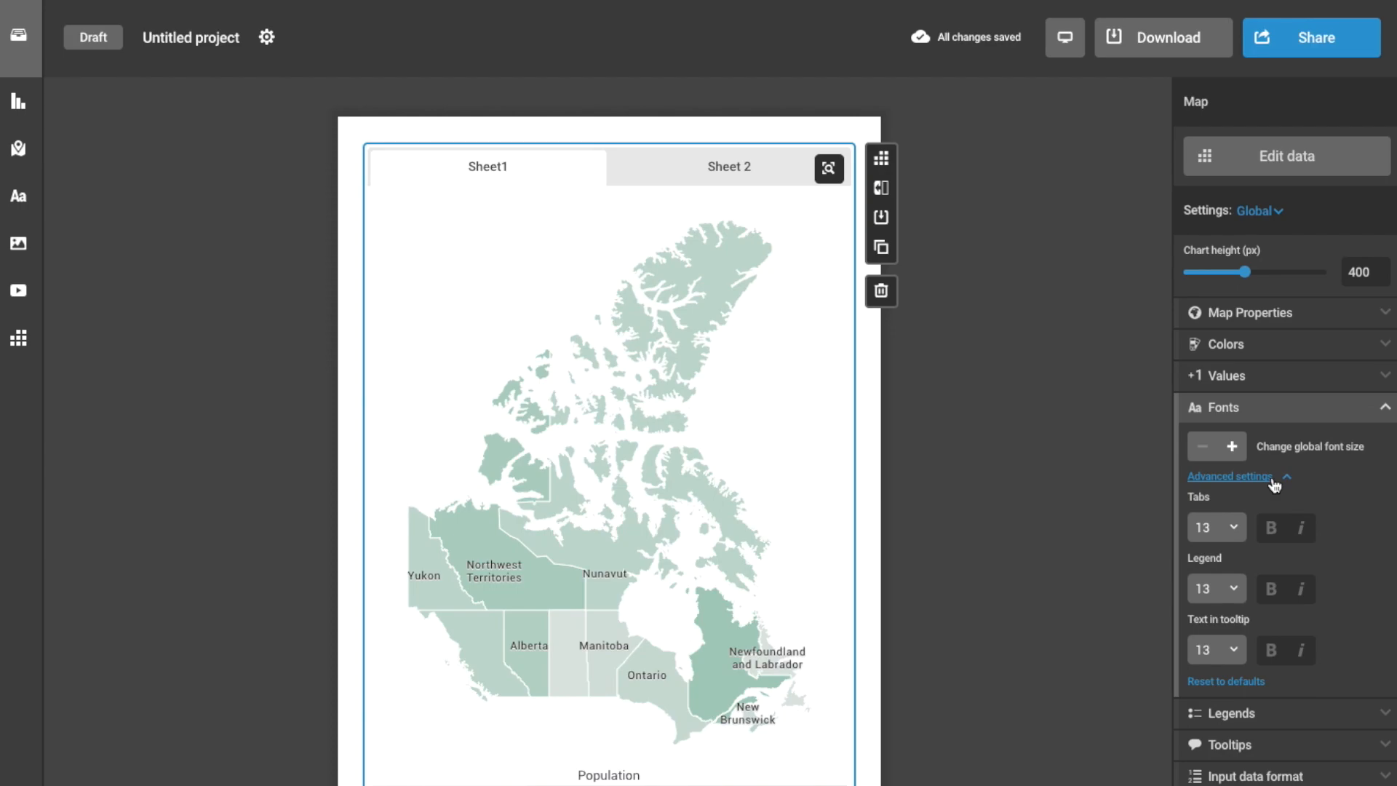
pyautogui.click(1278, 212)
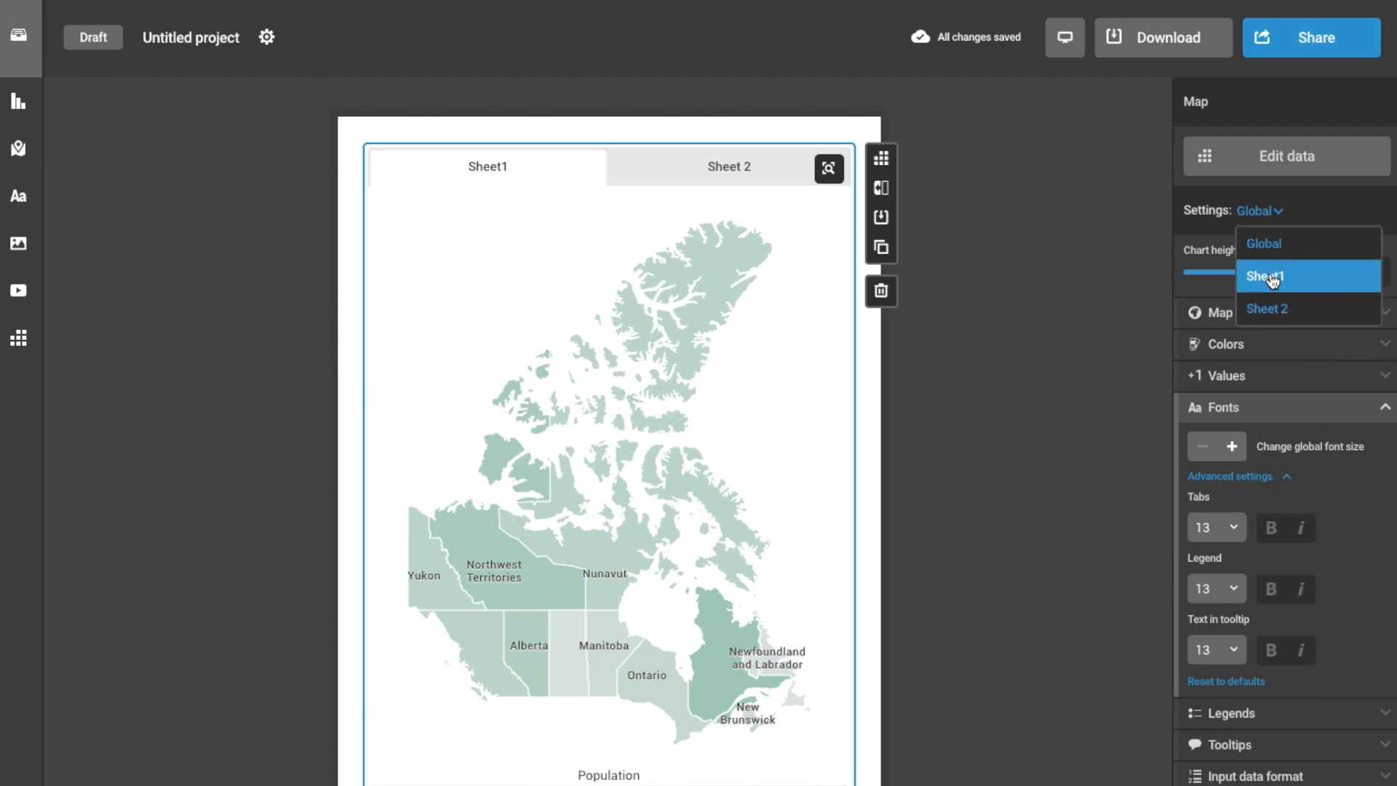
pyautogui.click(1330, 287)
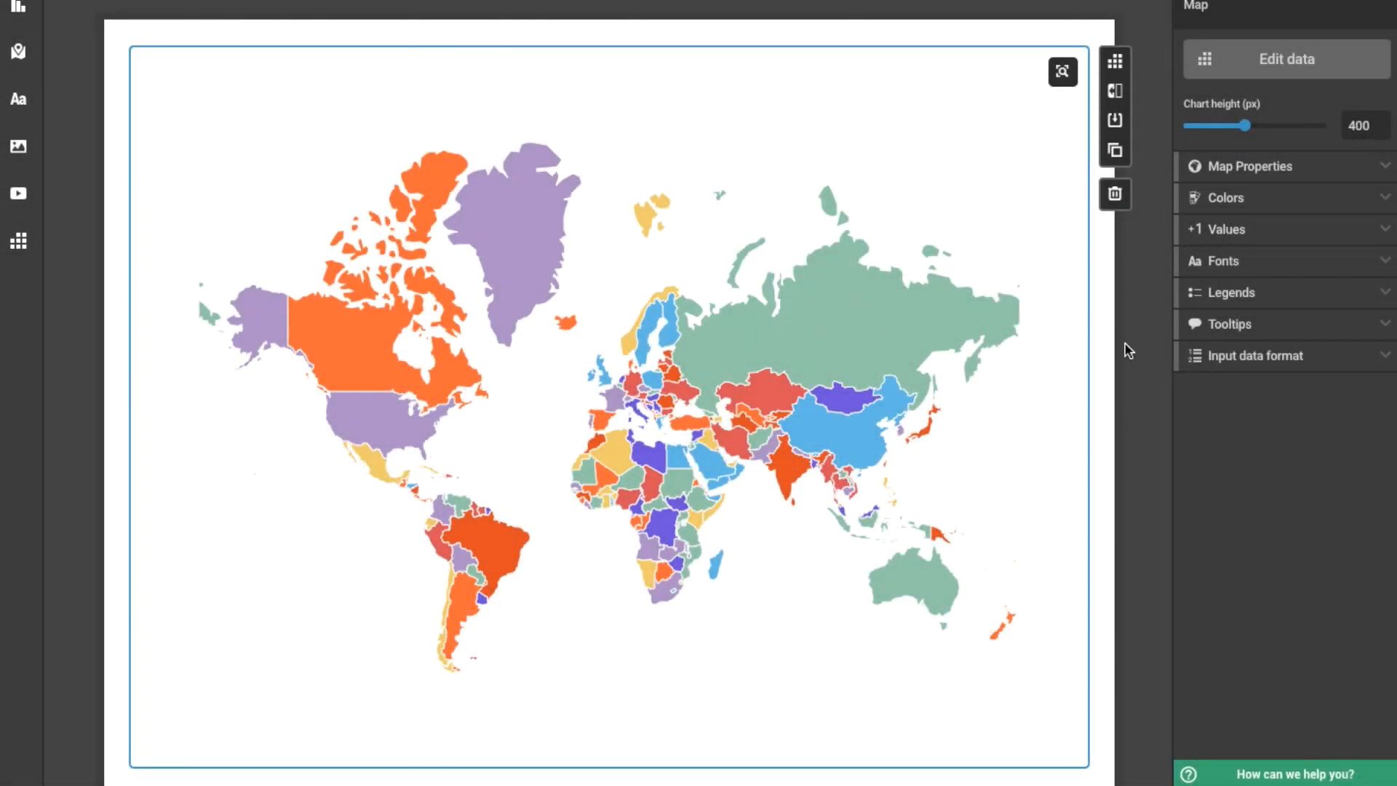
# Step: Open the help panel with its recommended articles and support chat
pyautogui.click(1303, 173)
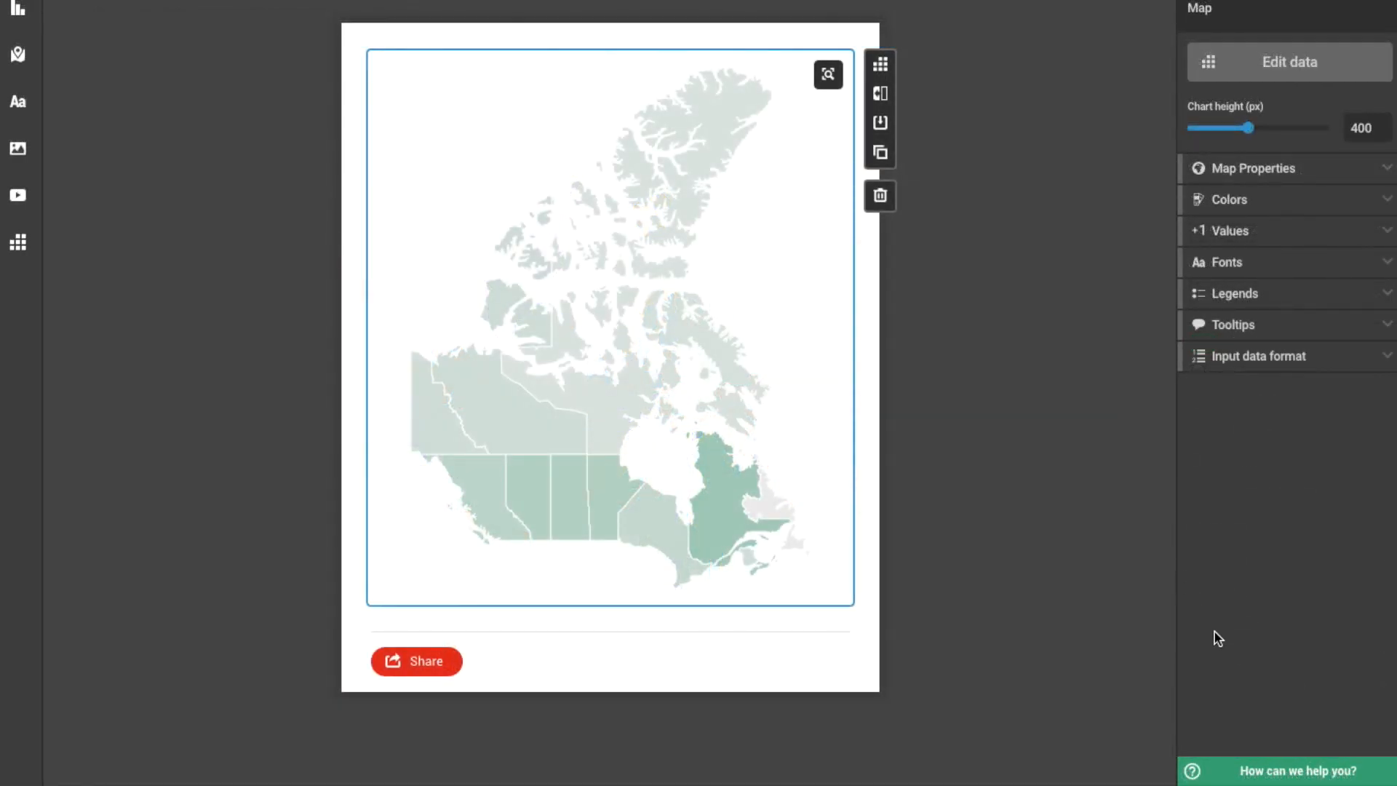
pyautogui.click(1230, 772)
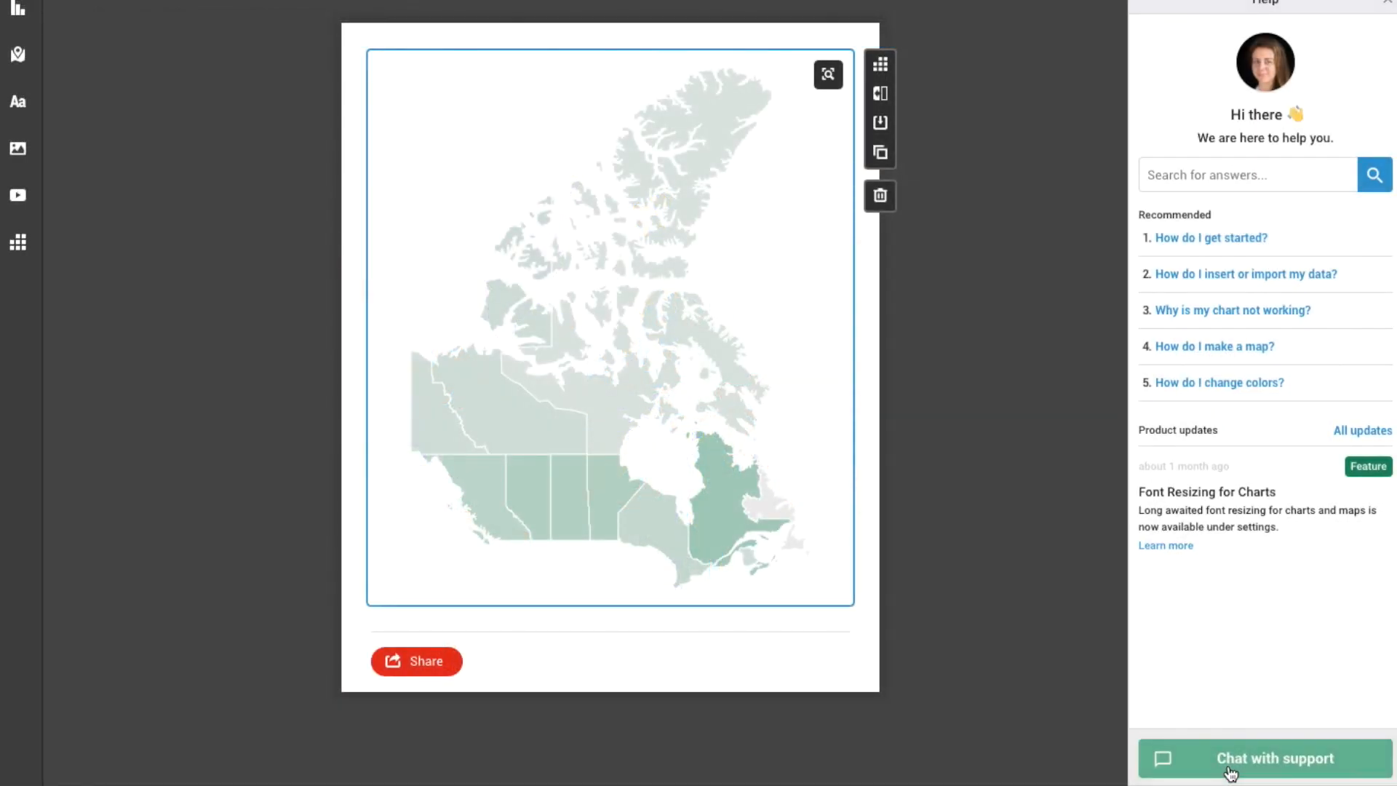